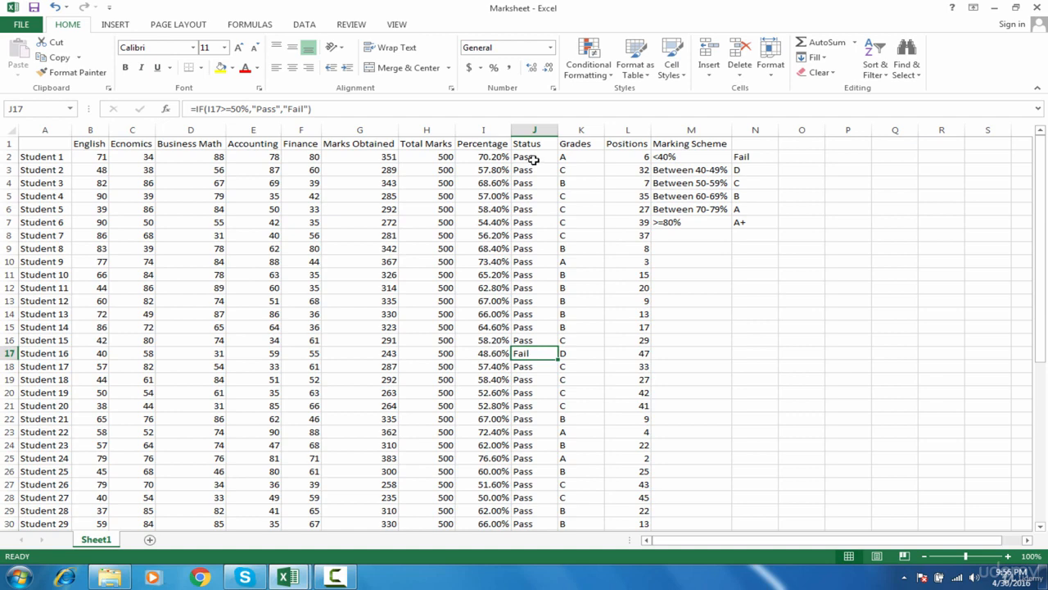
left_click_drag(531, 156, 529, 403)
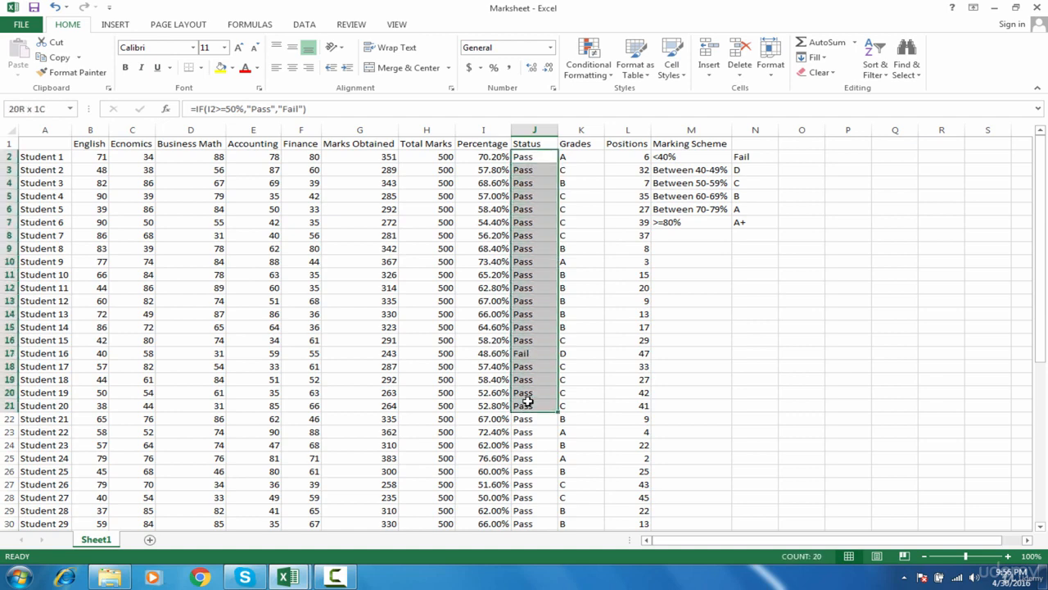
left_click(532, 353)
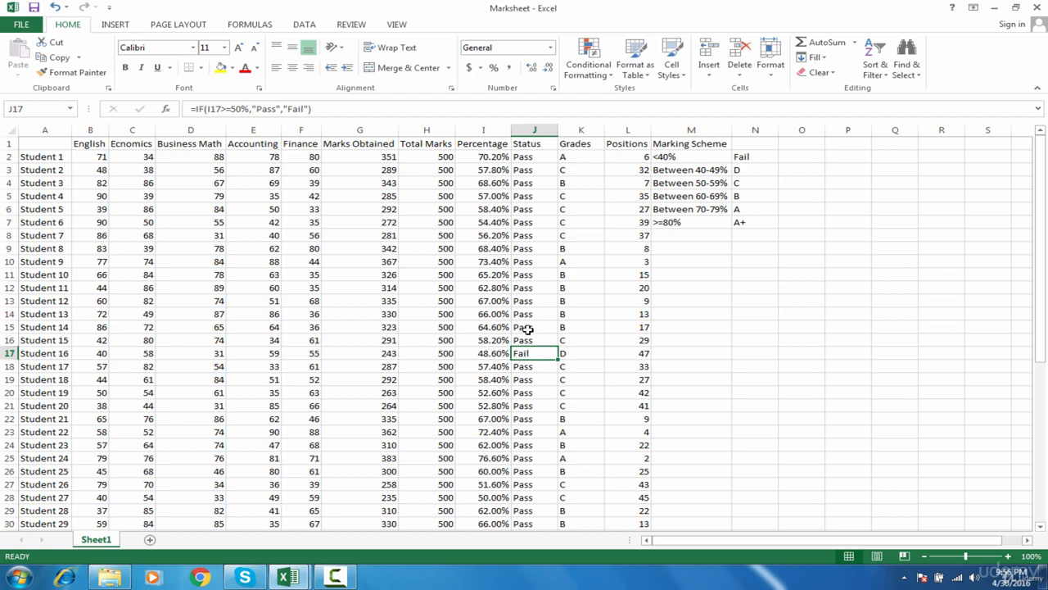
left_click(530, 367)
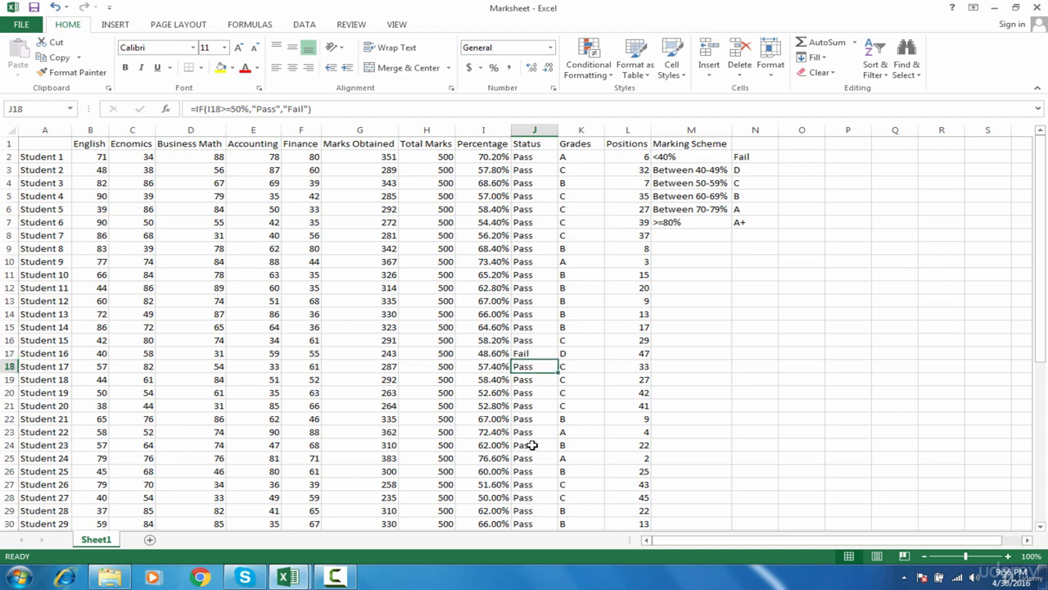
left_click_drag(533, 445, 533, 466)
Fill Student 16's Fail status cell J17 with standard red.
left_click(532, 350)
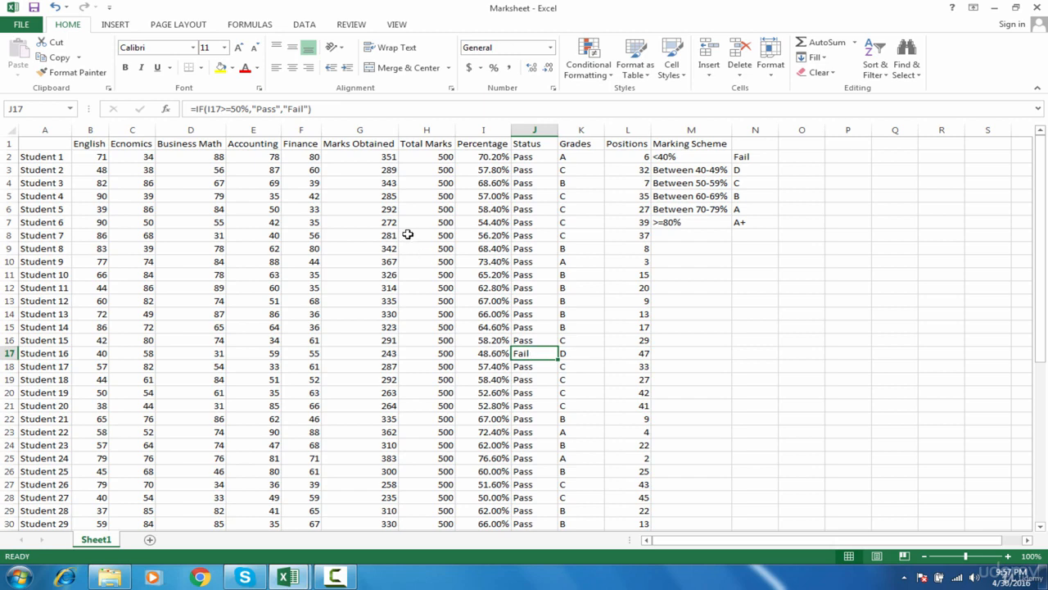
left_click(234, 69)
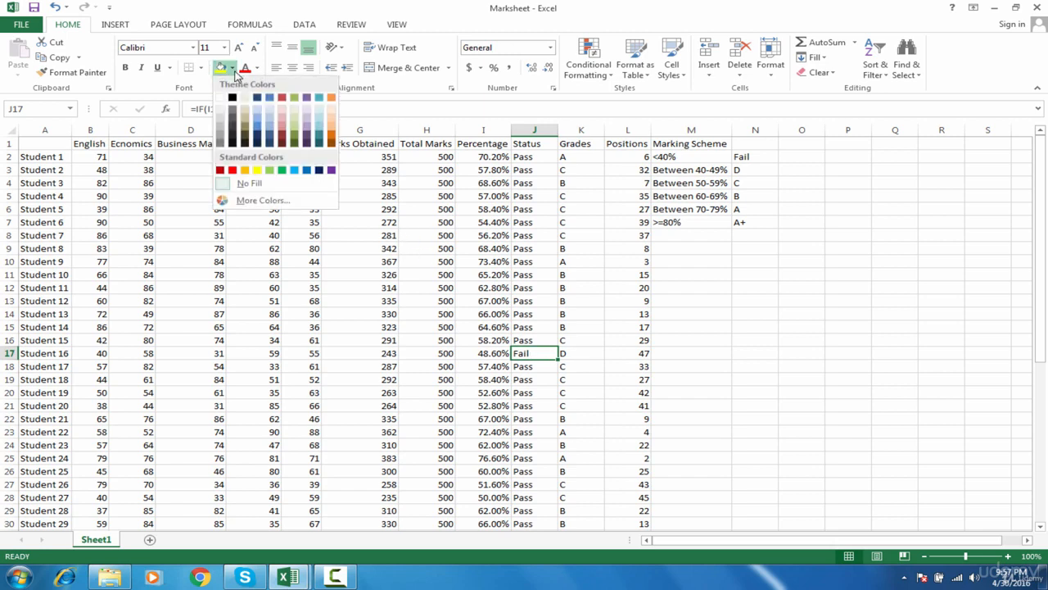
left_click(233, 171)
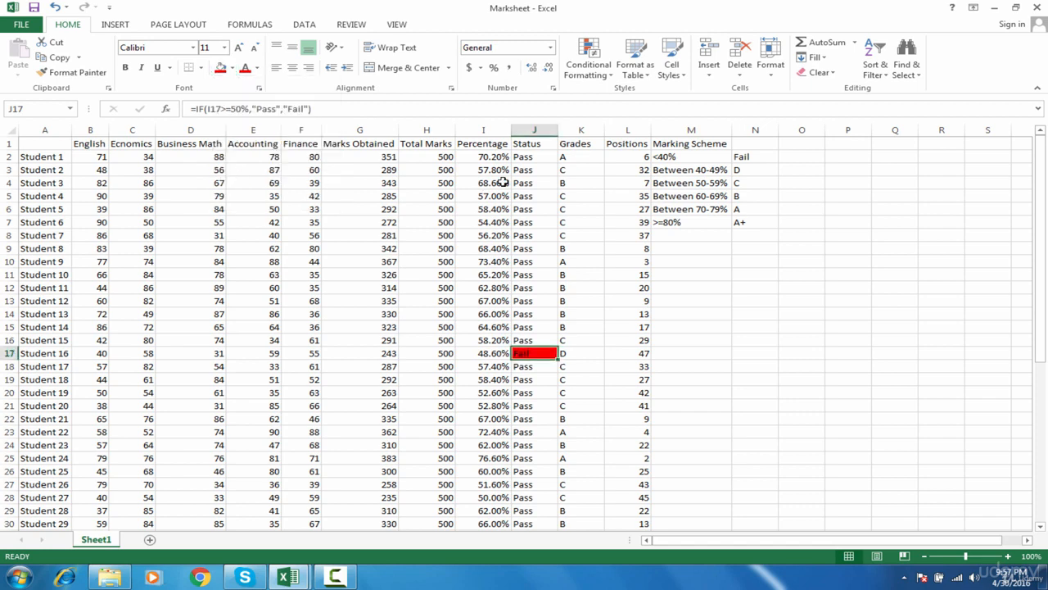
Fill the Pass cells J2 to J16 in the Status column with standard light green.
left_click_drag(538, 158, 539, 340)
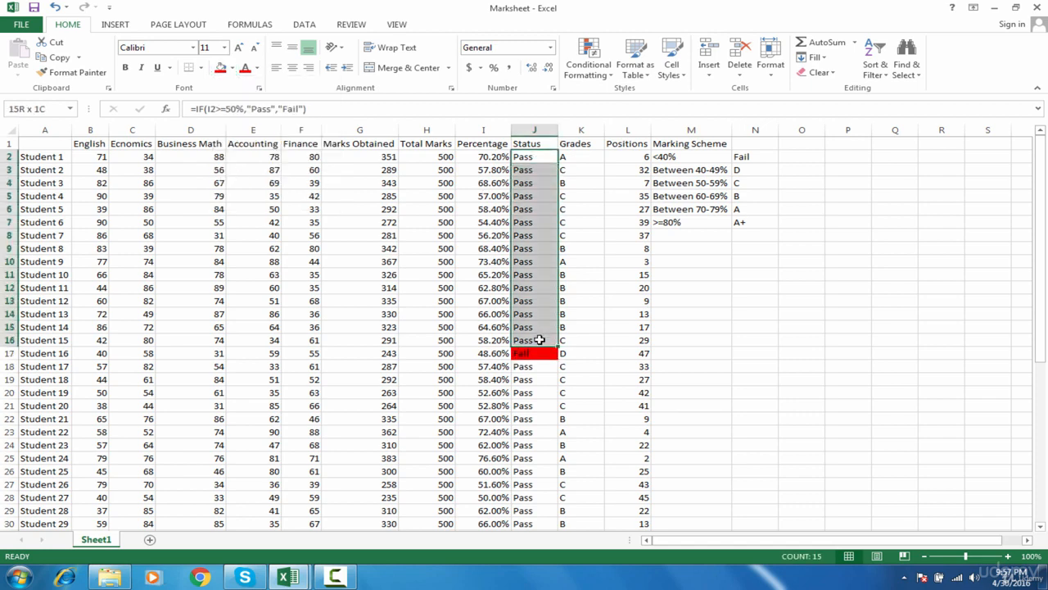
left_click(233, 70)
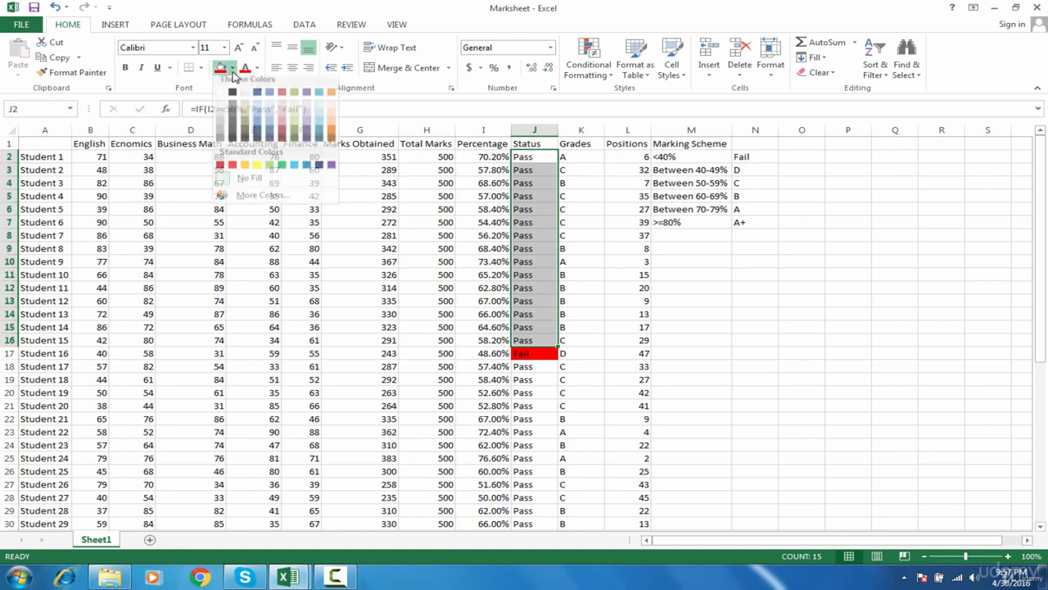
left_click(271, 170)
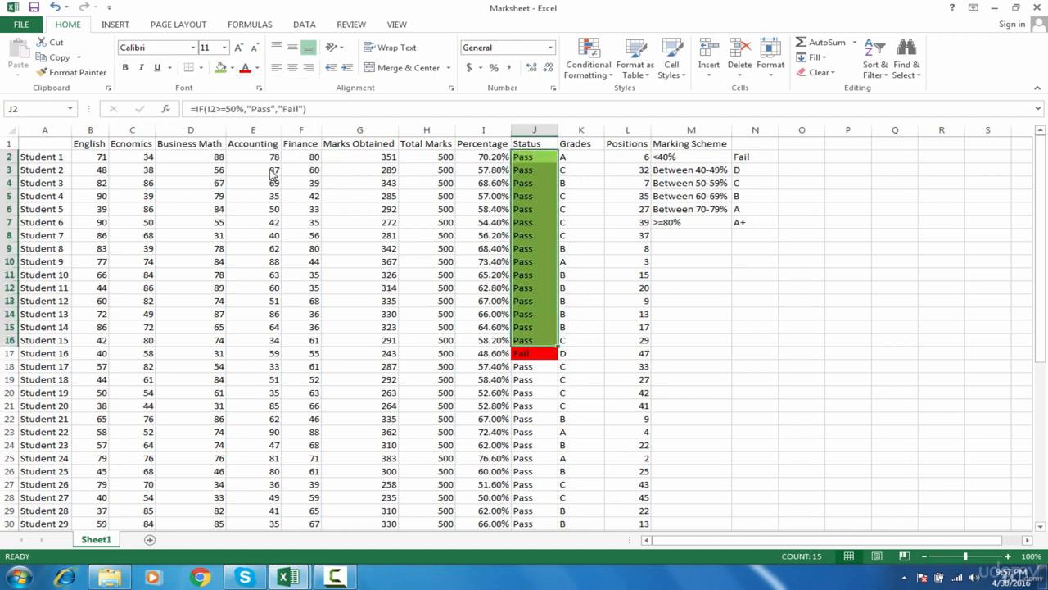
left_click(442, 239)
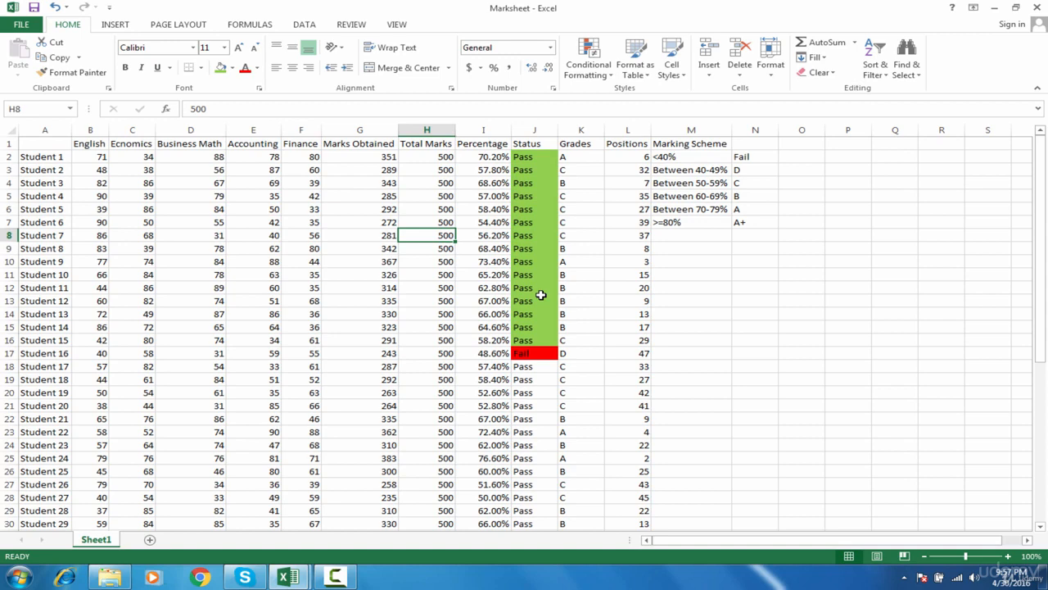
left_click(532, 354)
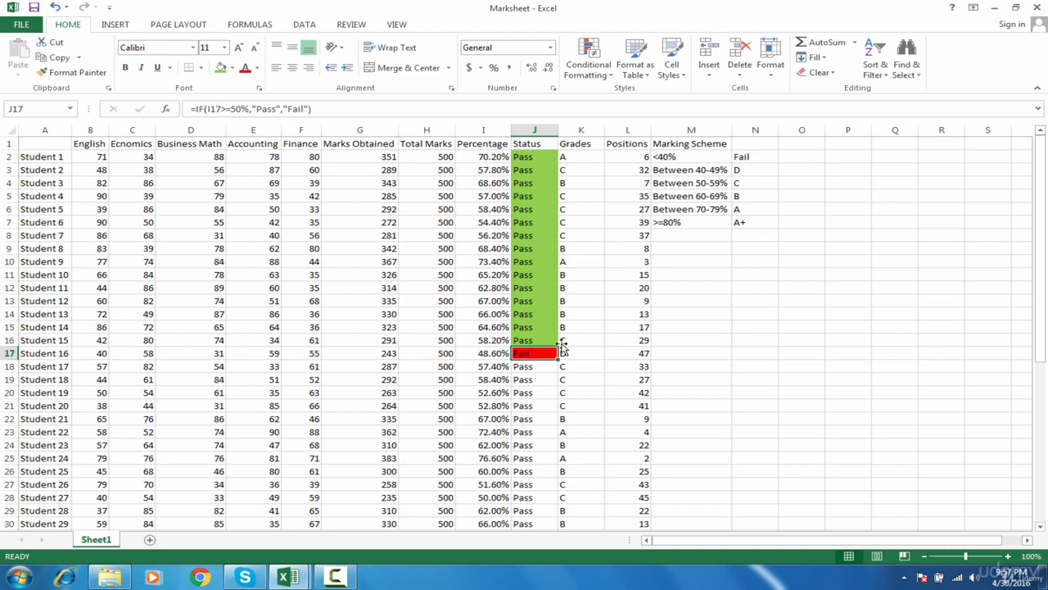
left_click_drag(541, 369, 542, 511)
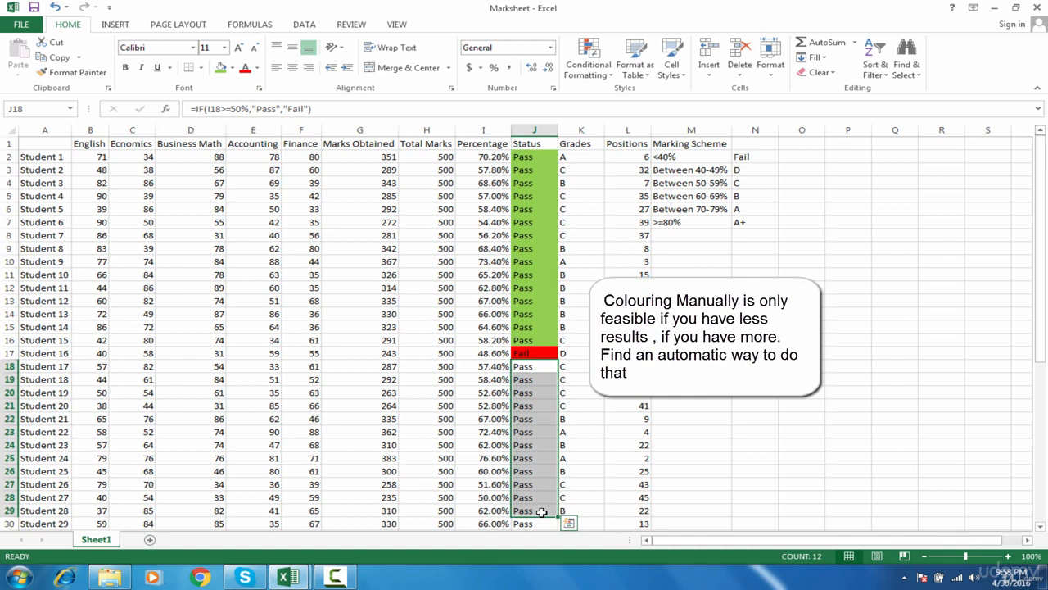
key("ctrl+q")
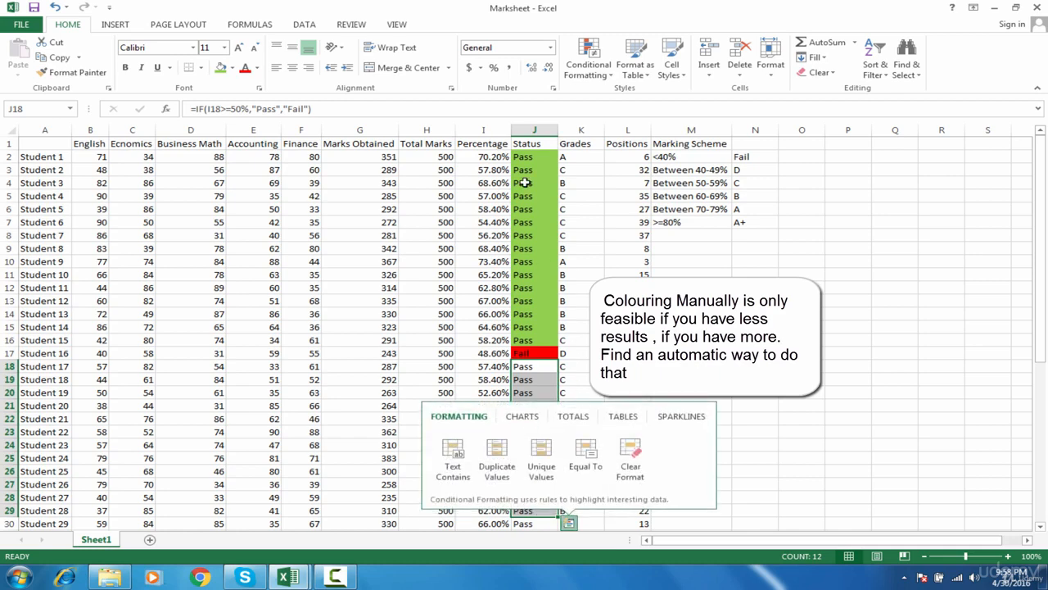
left_click(610, 329)
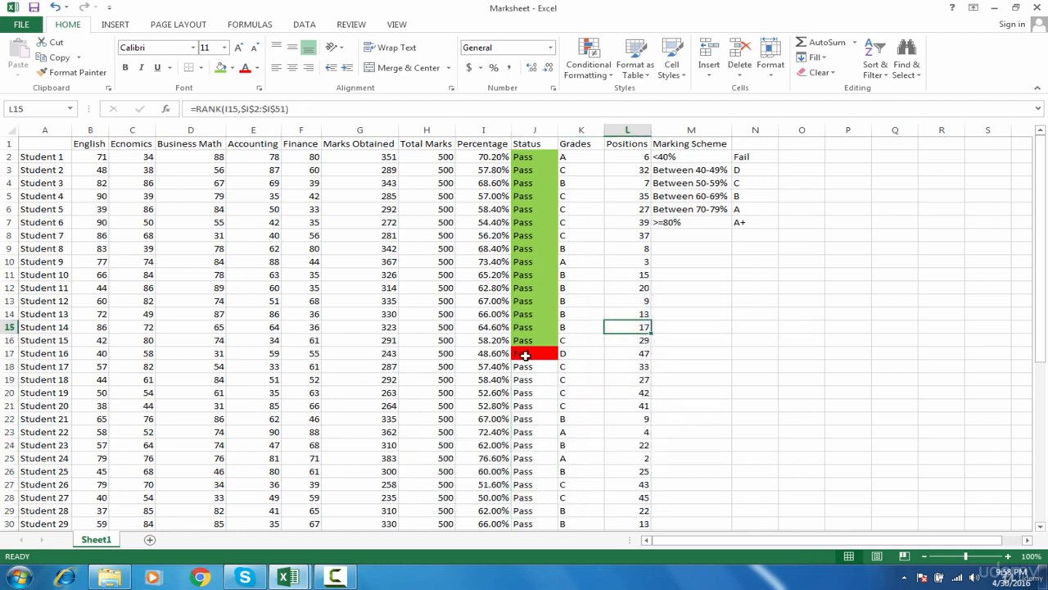
Undo the manual green and red fills in the Status column.
key("ctrl+z")
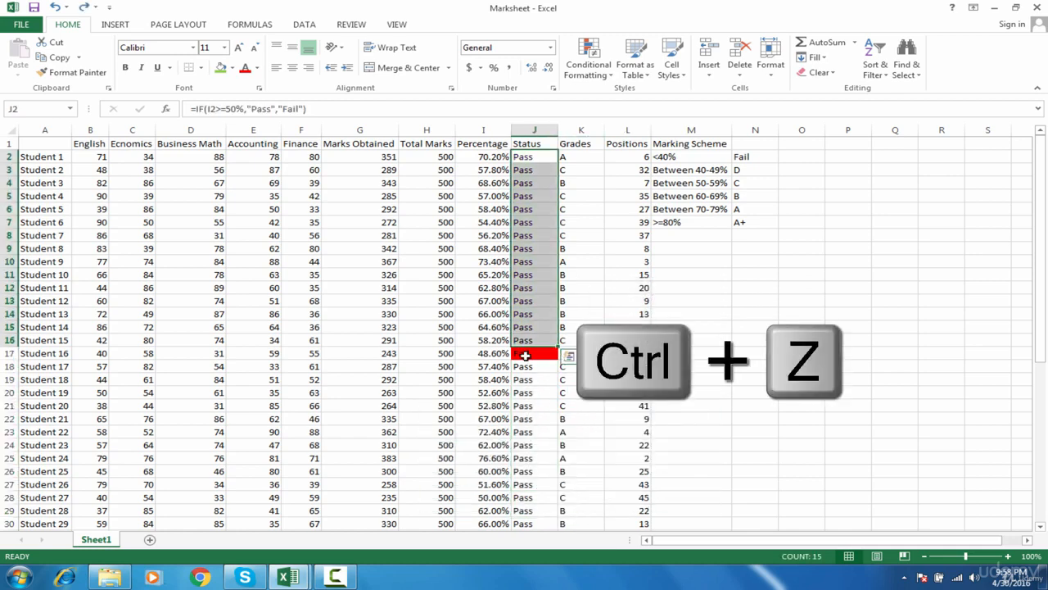
key("ctrl+z")
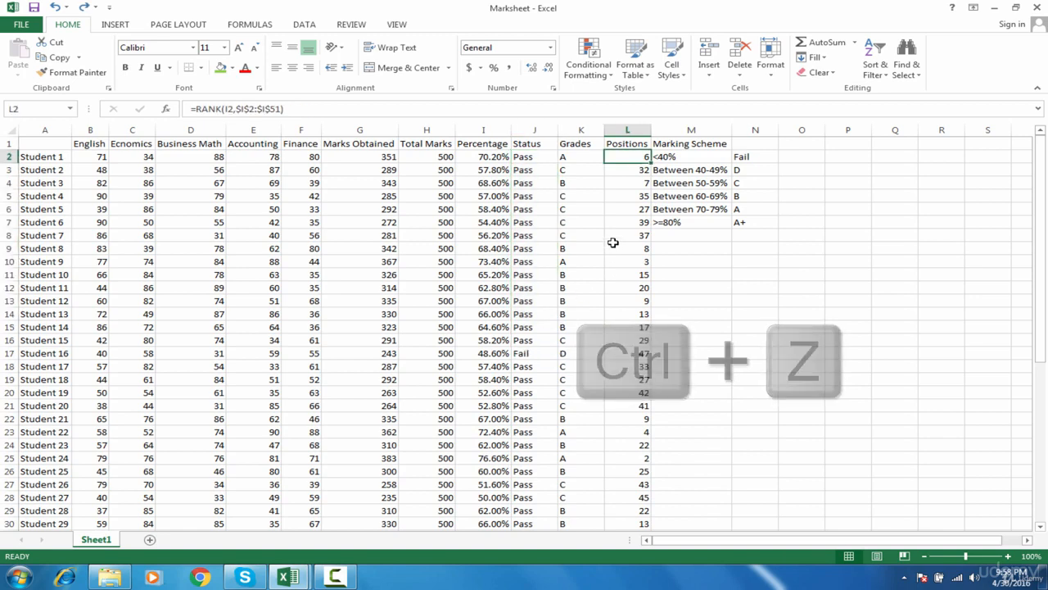
left_click(538, 149)
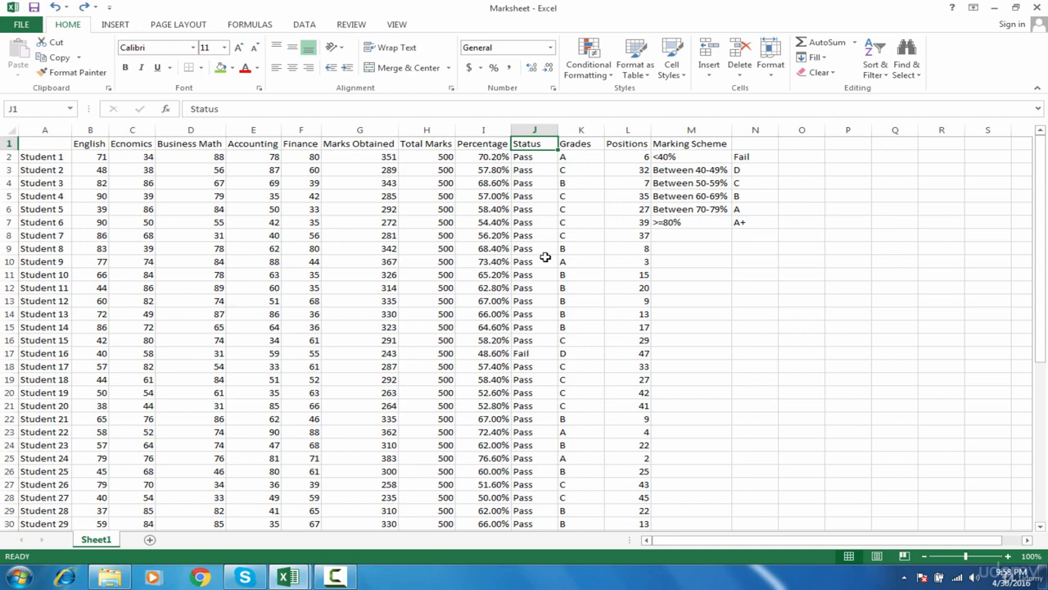
left_click_drag(540, 159, 542, 274)
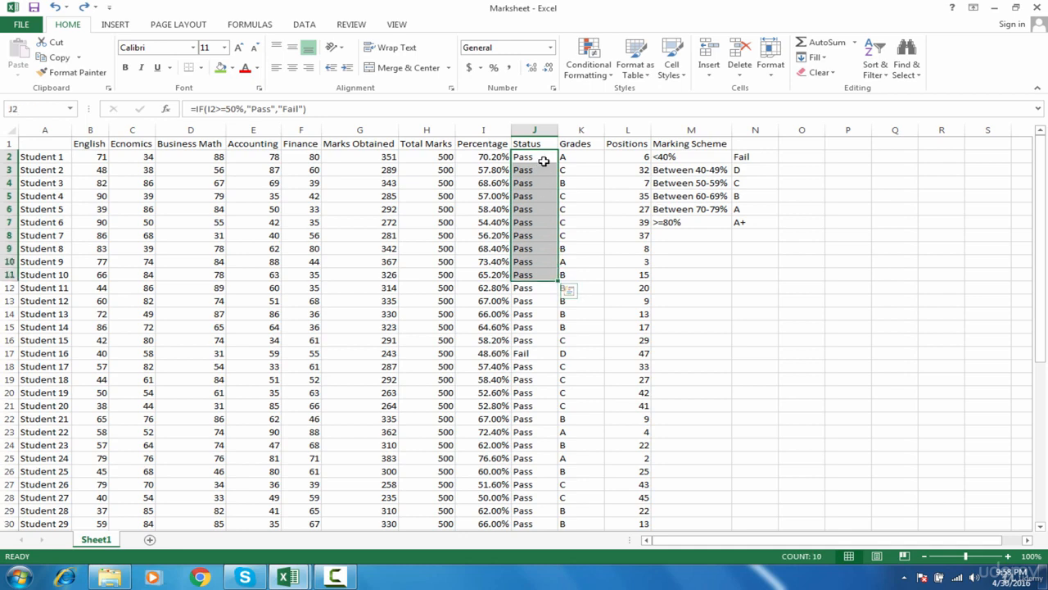
left_click_drag(544, 159, 551, 253)
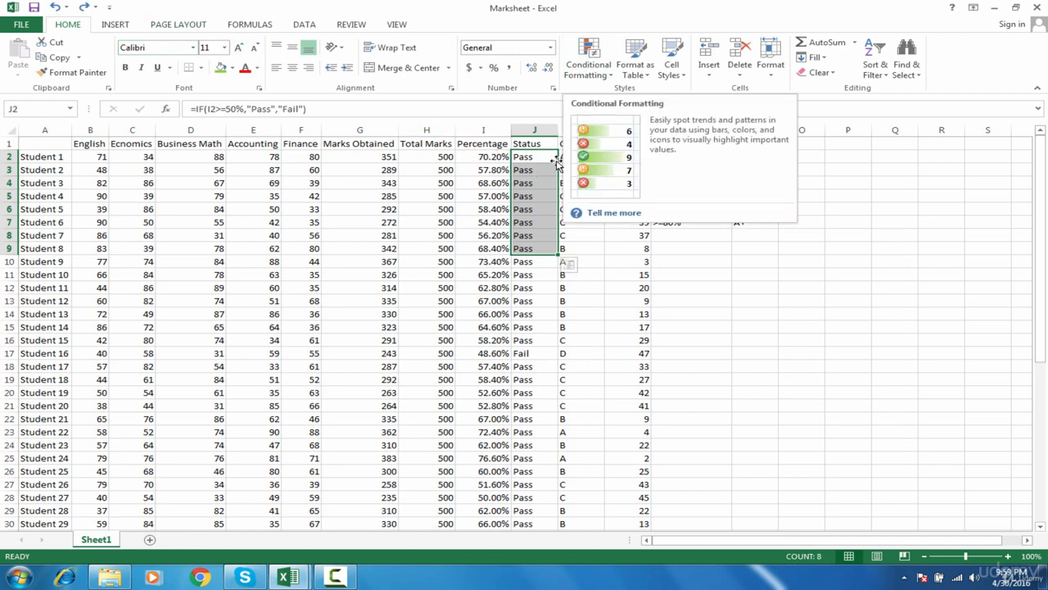
left_click(578, 172)
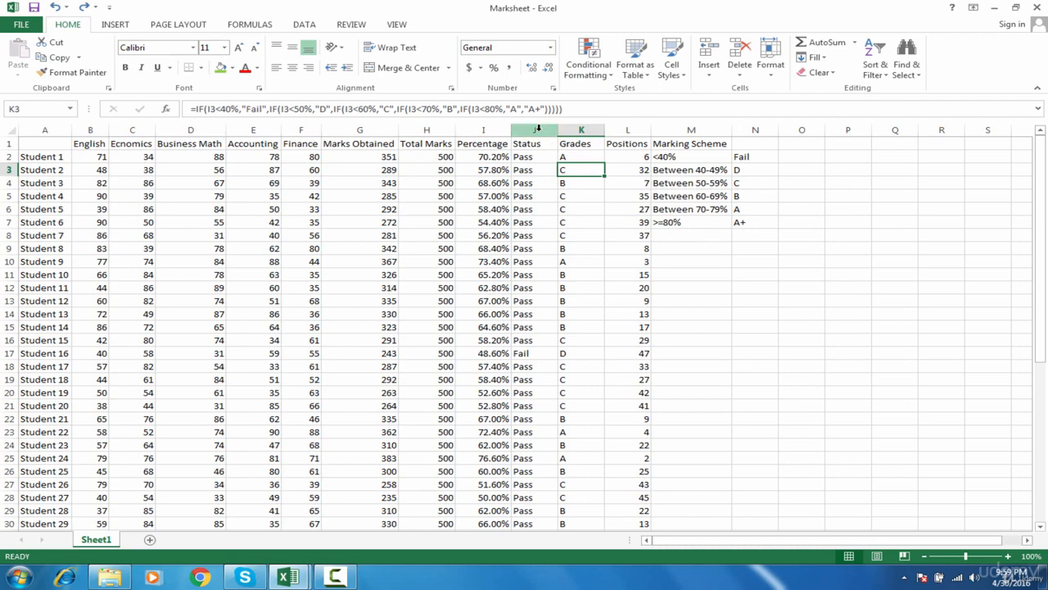
Add an Equal To conditional formatting rule to the whole Status column, giving Pass cells Green Fill with Dark Green Text.
left_click(538, 129)
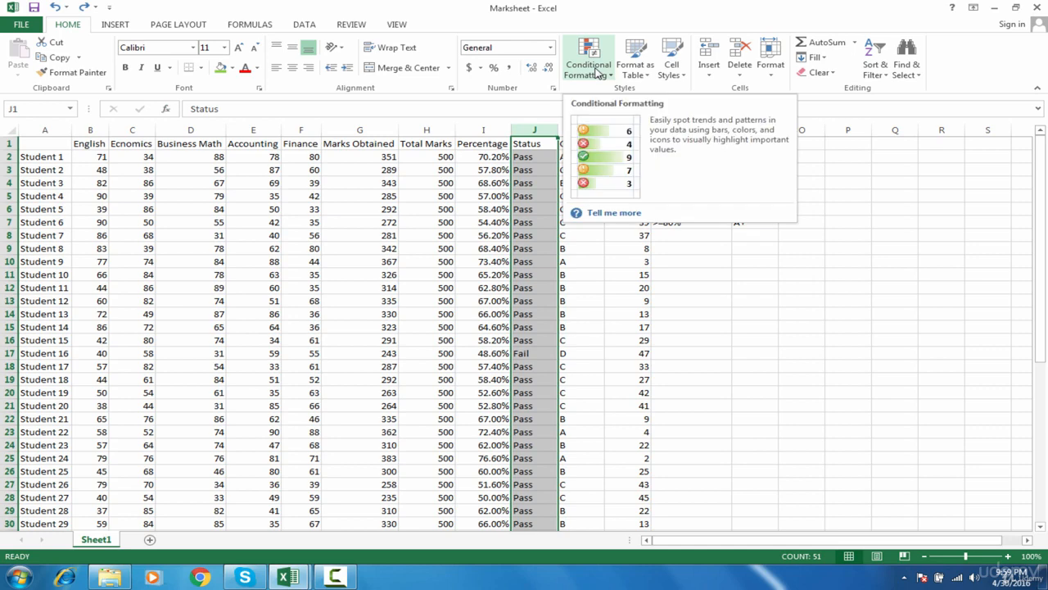
left_click(597, 73)
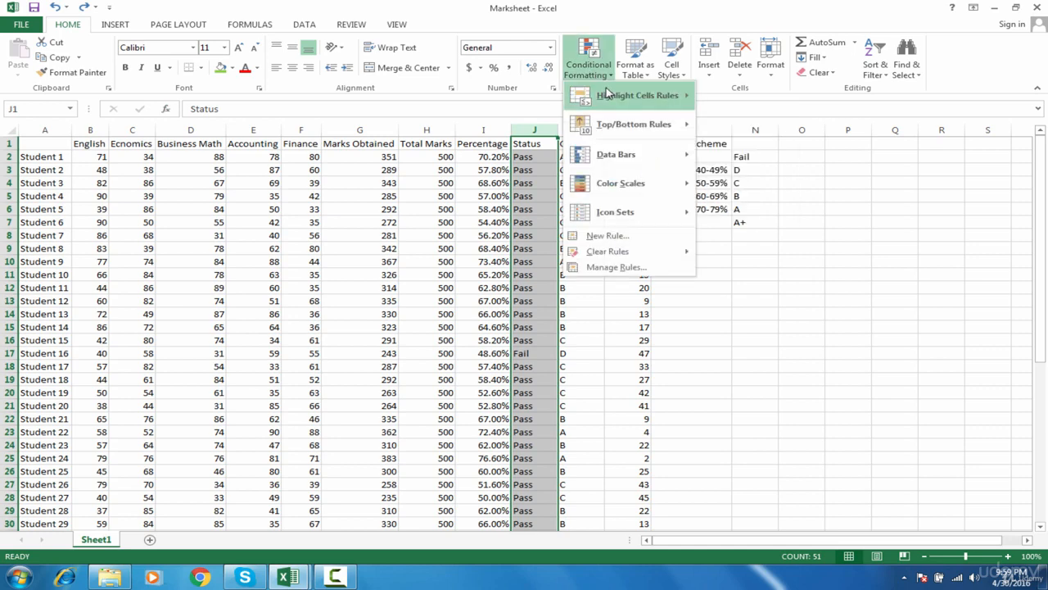
mouse_move(610, 95)
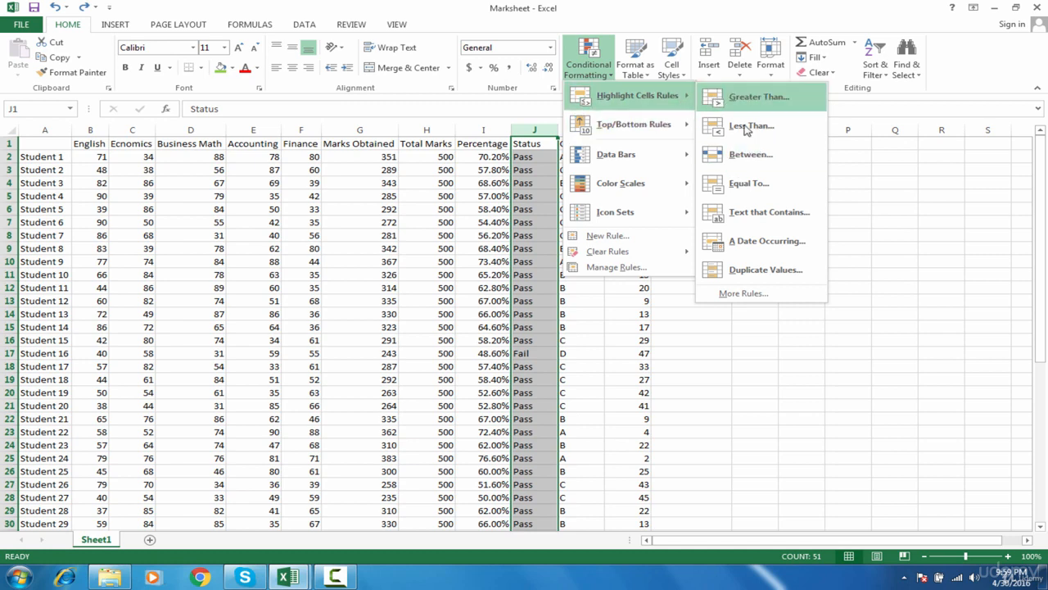
left_click(746, 187)
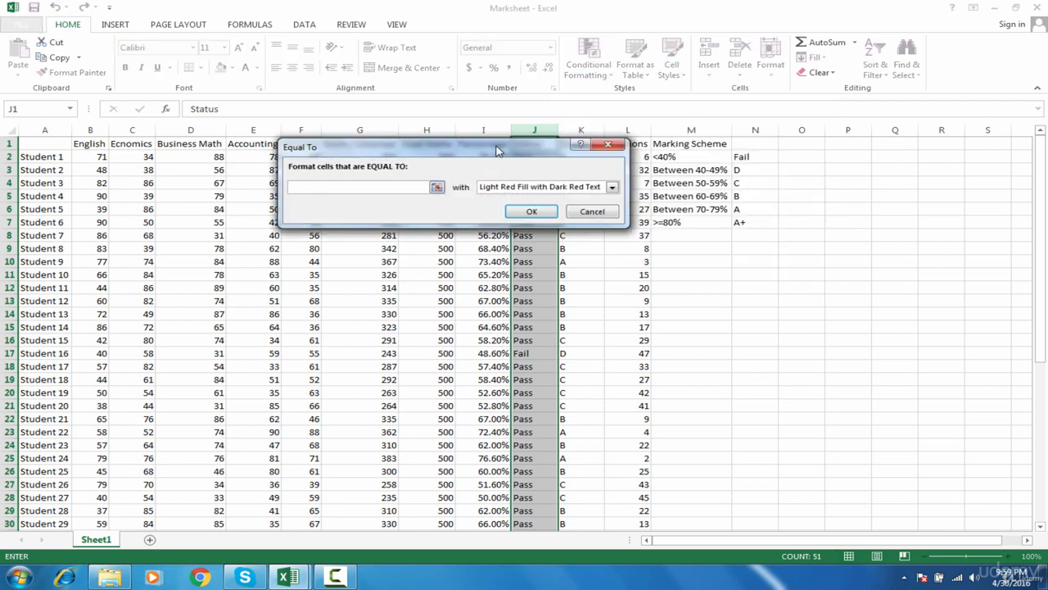
left_click_drag(497, 150, 333, 197)
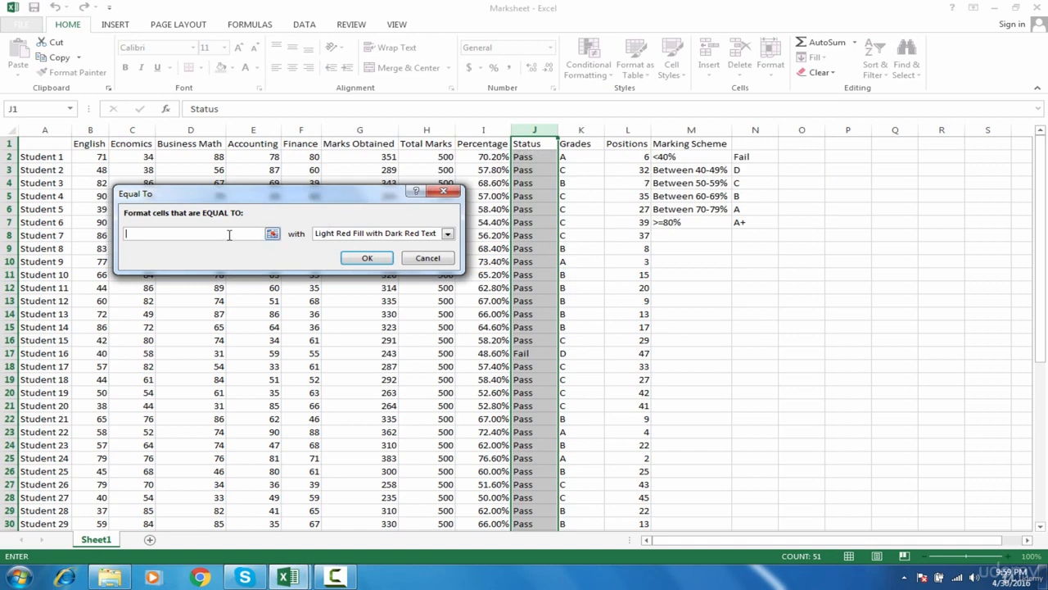
type("Pass")
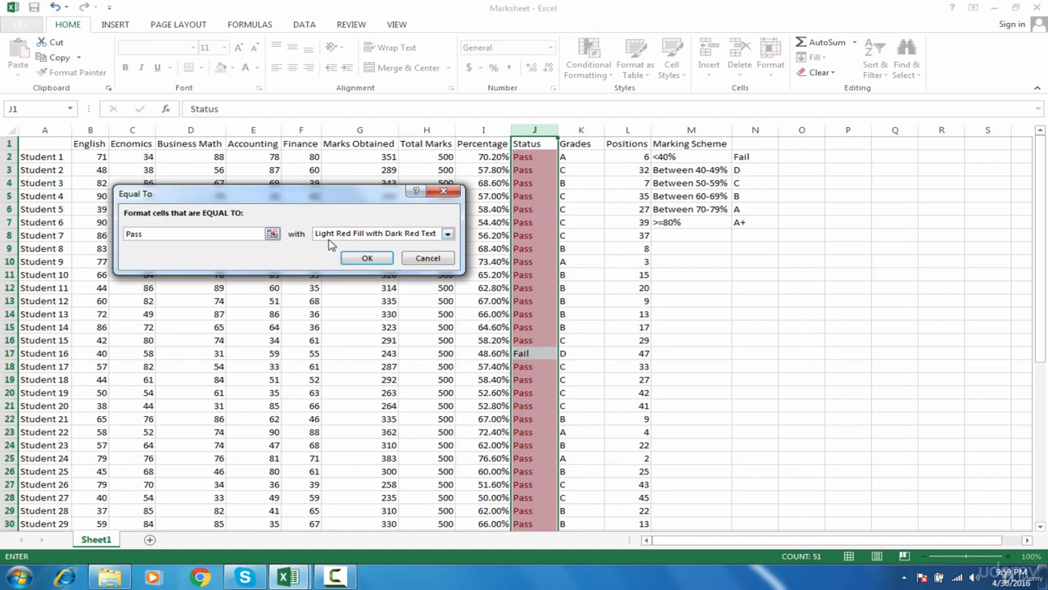
left_click(368, 236)
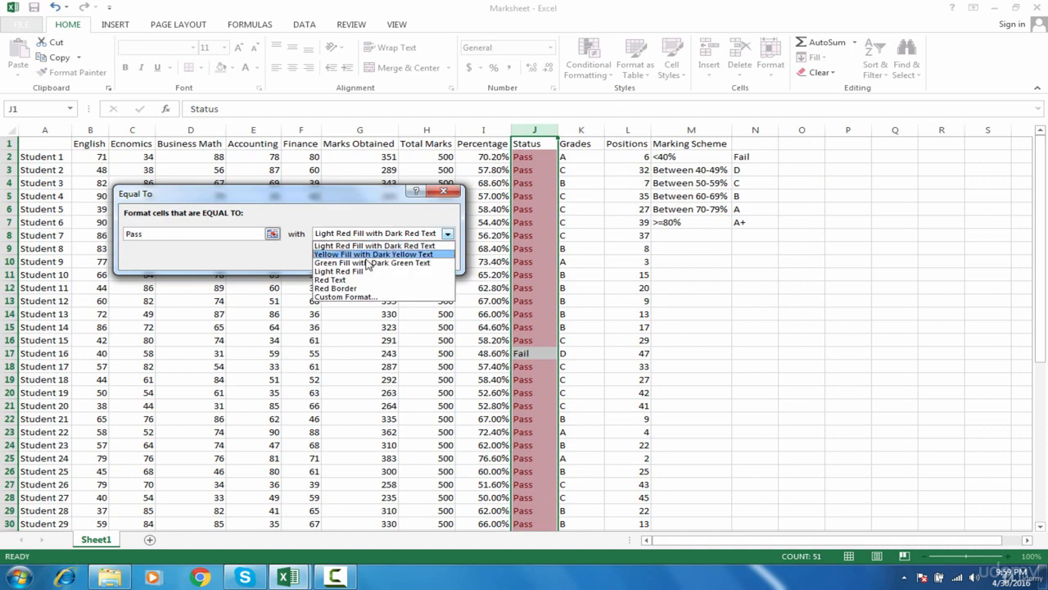
left_click(366, 263)
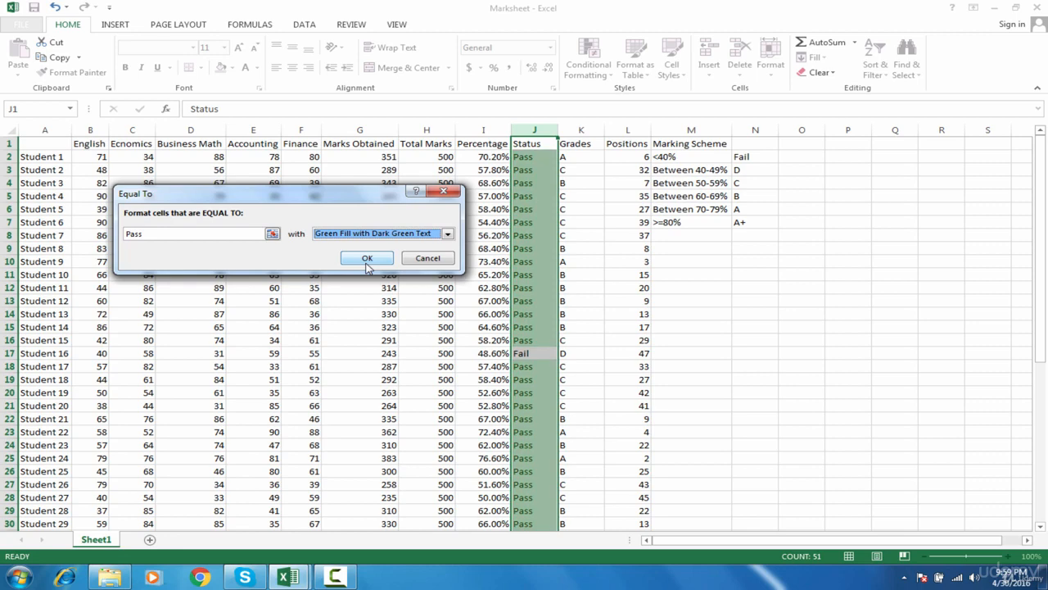
left_click(366, 259)
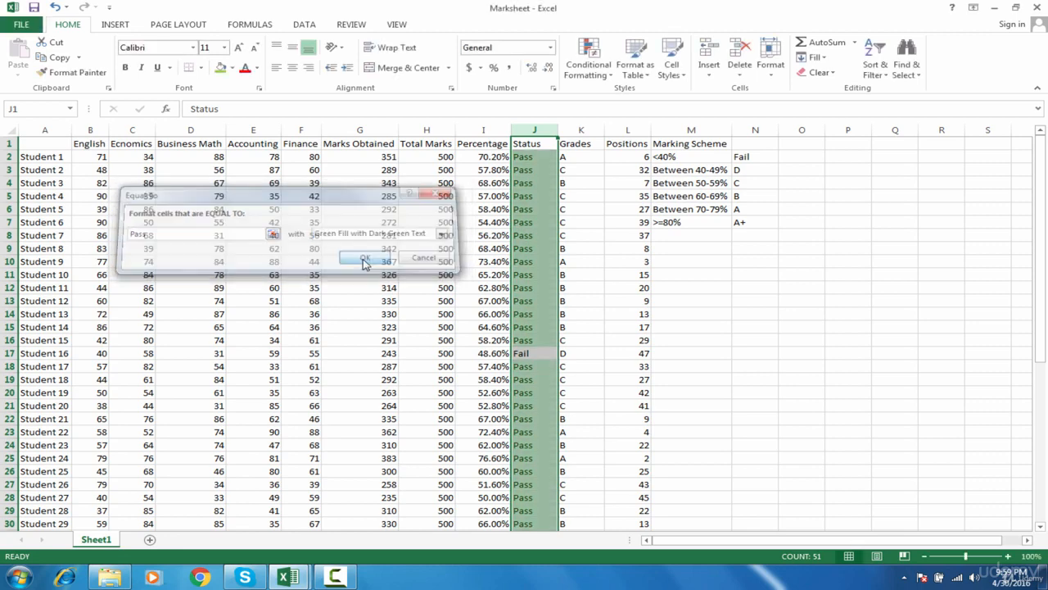
left_click(535, 272)
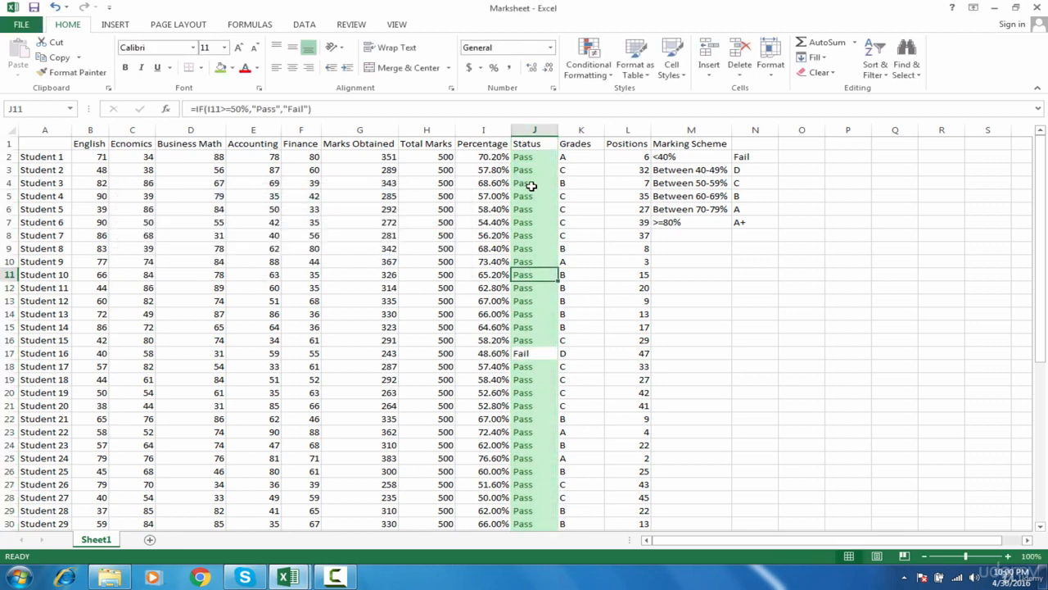
Look through the Status column from the header down the student rows to examine the conditional formatting.
left_click(533, 143)
key("Down")
key("Down")
key("Down")
key("Down")
key("Down")
key("Down")
key("Down")
key("Down")
key("Down")
key("Down")
key("Down")
key("Down")
key("Down")
key("Down")
key("Down")
key("Down")
key("Down")
key("Down")
key("Down")
key("Down")
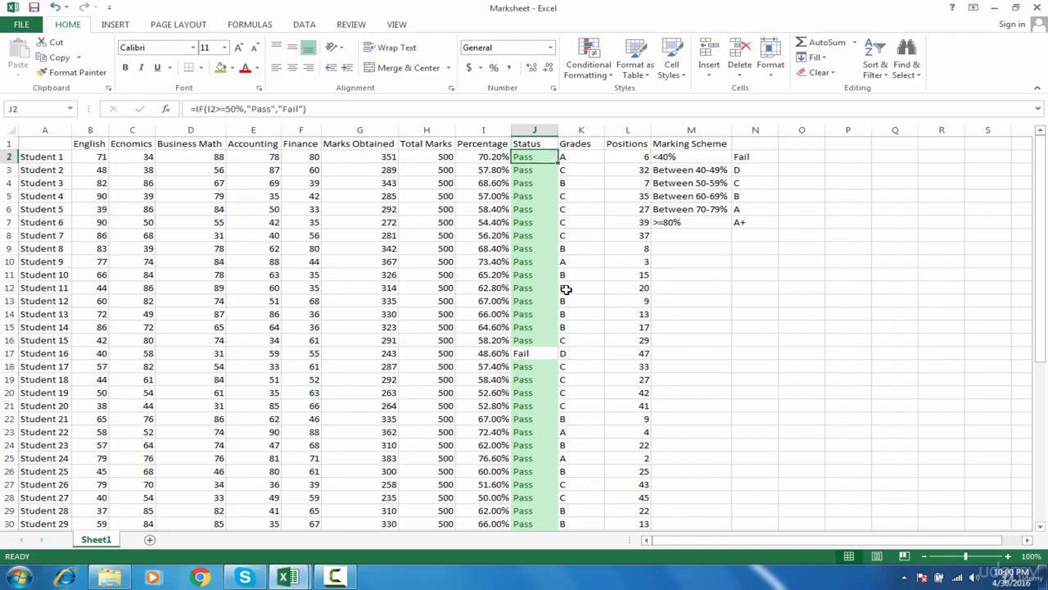
key("Down")
key("Down")
key("Down")
key("Down")
key("Down")
key("Down")
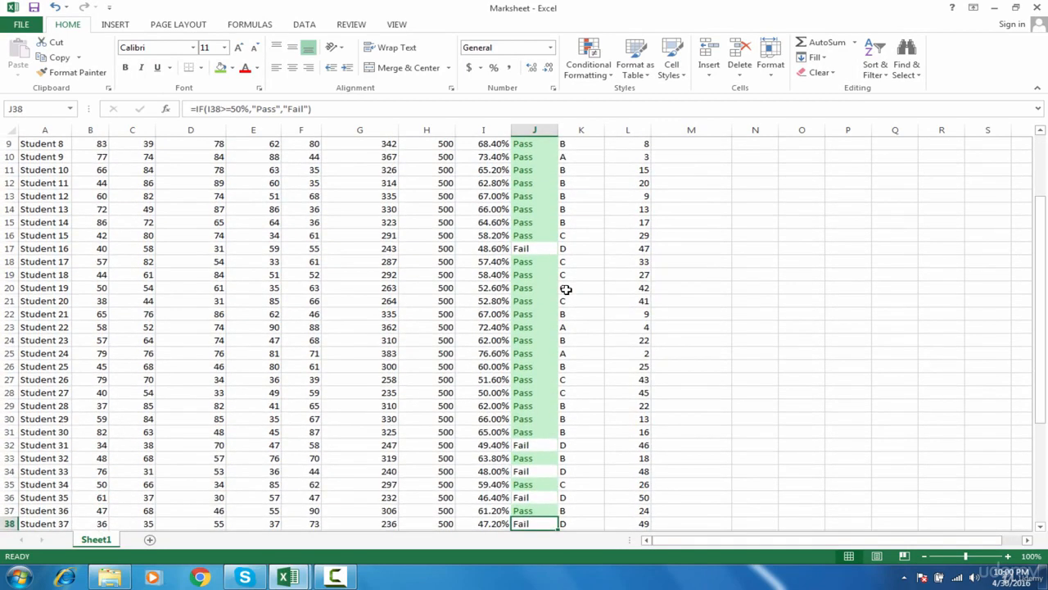
key("Down")
key("Down")
key("Down")
key("Down")
key("Down")
key("Down")
key("Down")
key("Down")
key("Down")
key("Down")
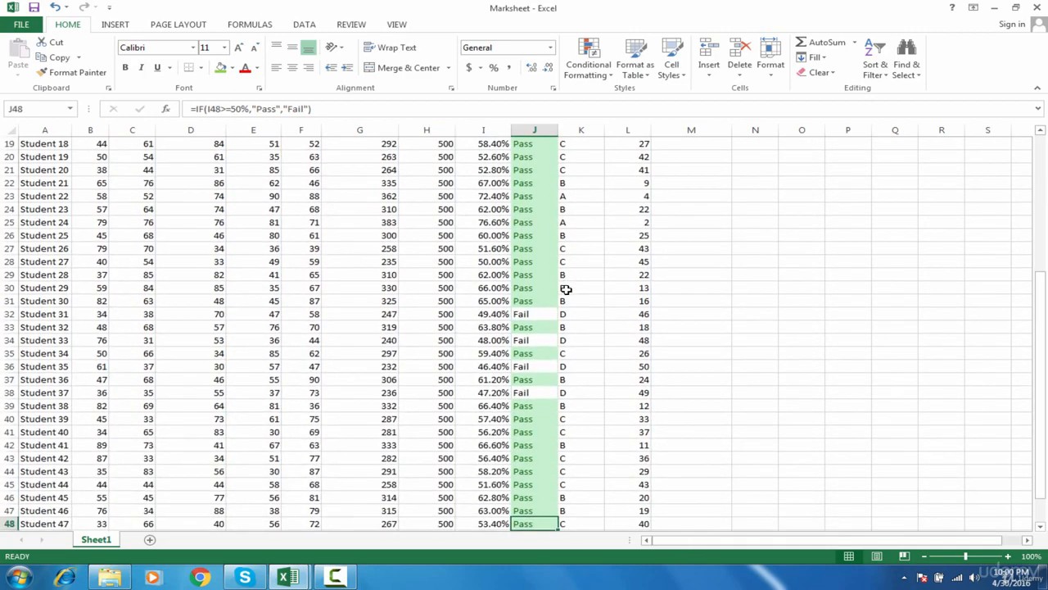
Enter Pass in cell J97, below the student data, to test the Status column's formatting rule.
key("Down")
key("Down")
key("Down")
key("Down")
key("Down")
key("Down")
key("Down")
key("Down")
key("Down")
key("Down")
key("Down")
key("Down")
key("Down")
key("Down")
key("Down")
key("Down")
key("Down")
key("Down")
key("Down")
key("Down")
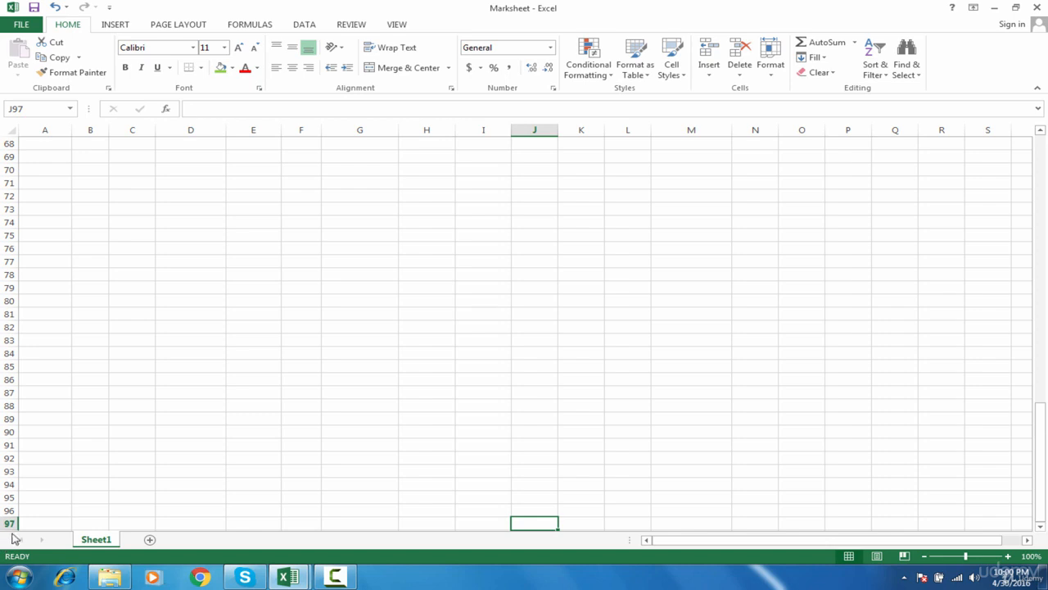
type("Pass")
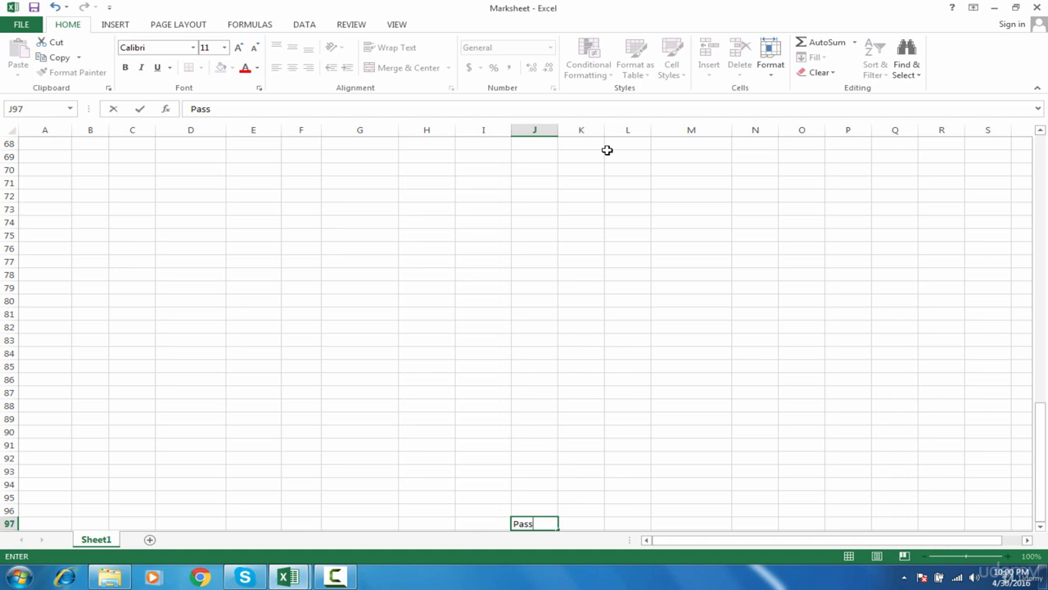
key("Return")
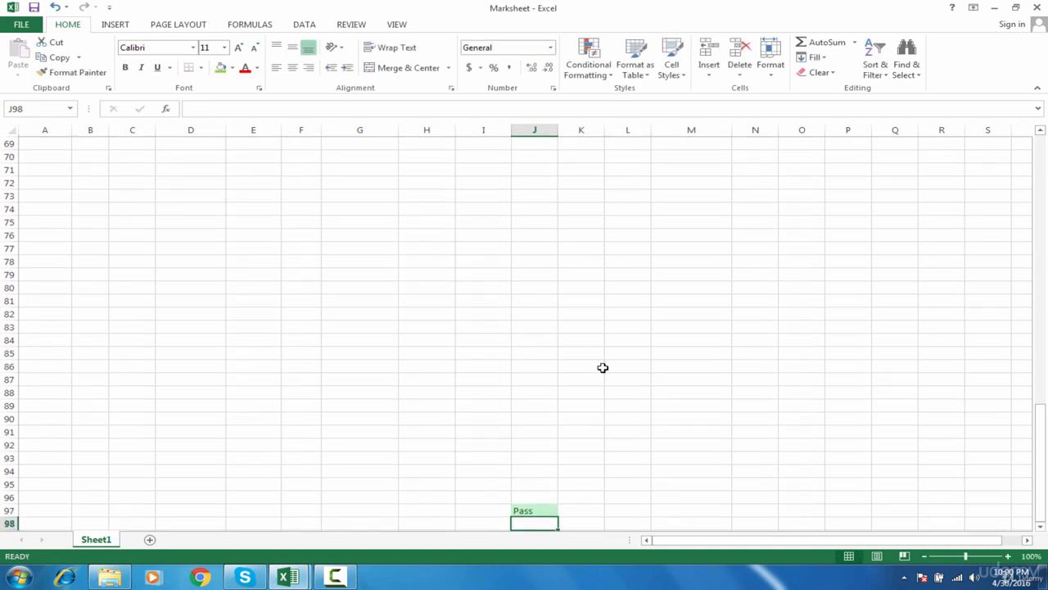
left_click(534, 511)
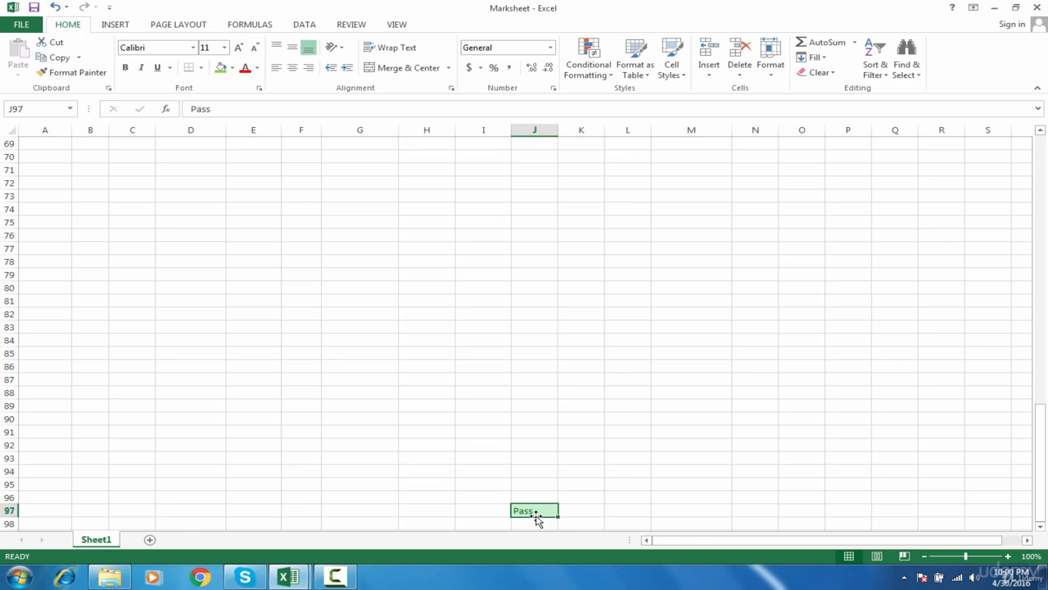
Clear the test entry from cell J97 and return to cell A1.
key("Delete")
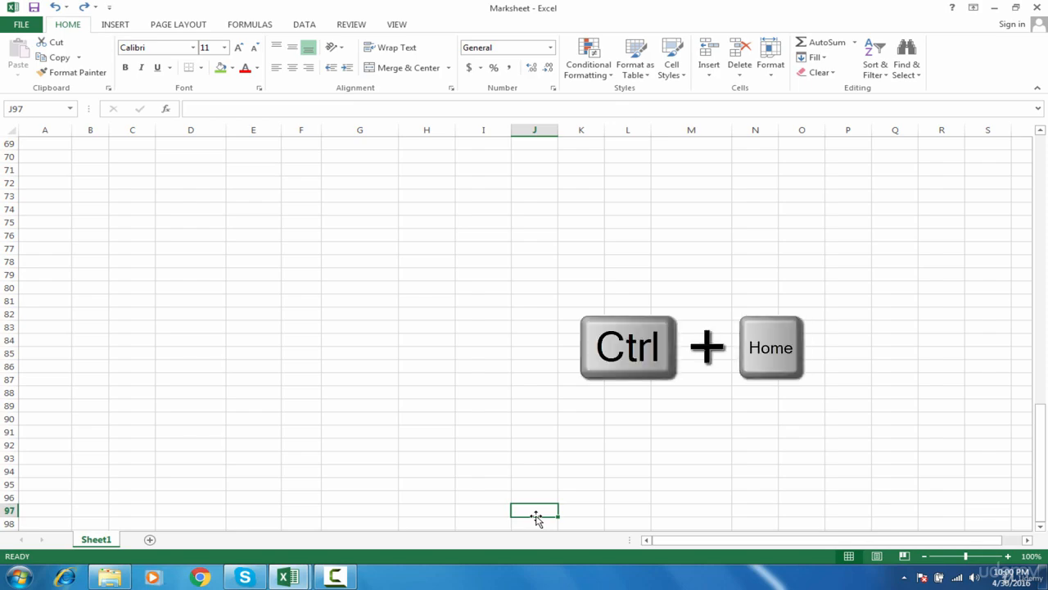
key("ctrl+Home")
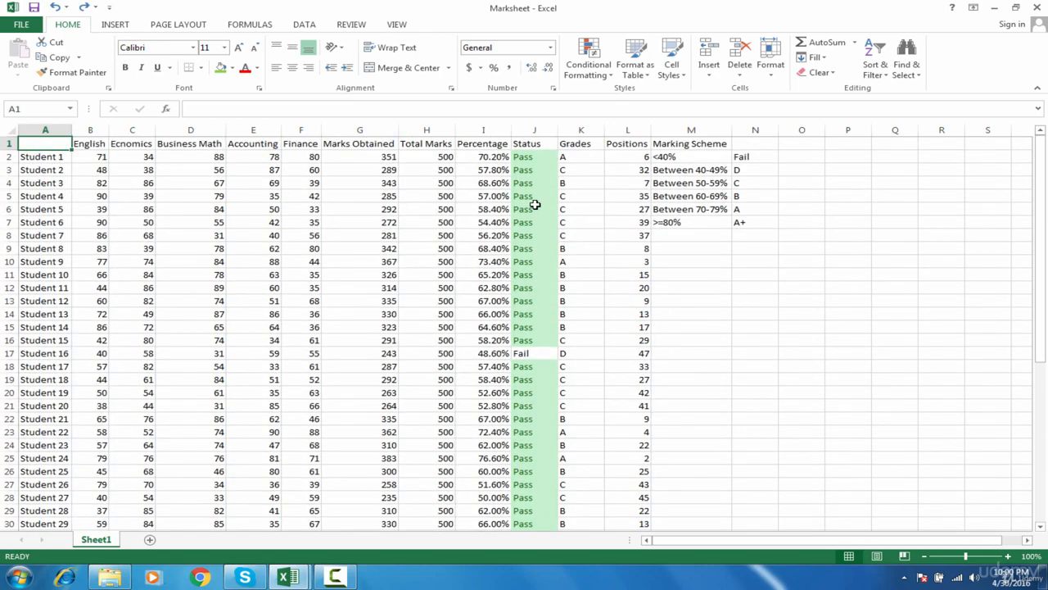
Add an Equal To conditional formatting rule to the whole Status column, giving Fail cells Light Red Fill with Dark Red Text.
left_click(537, 131)
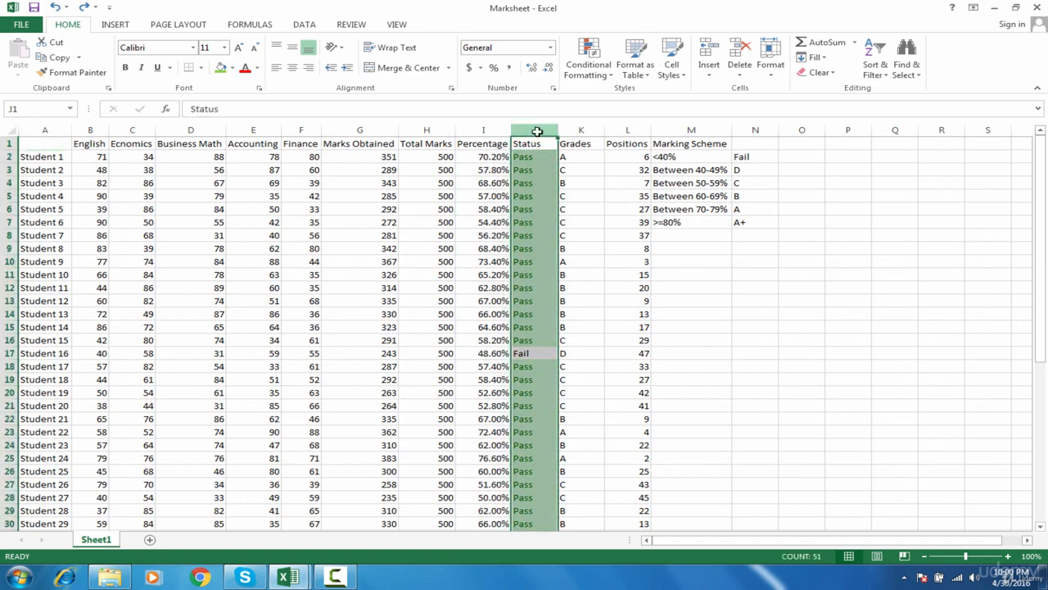
left_click(585, 74)
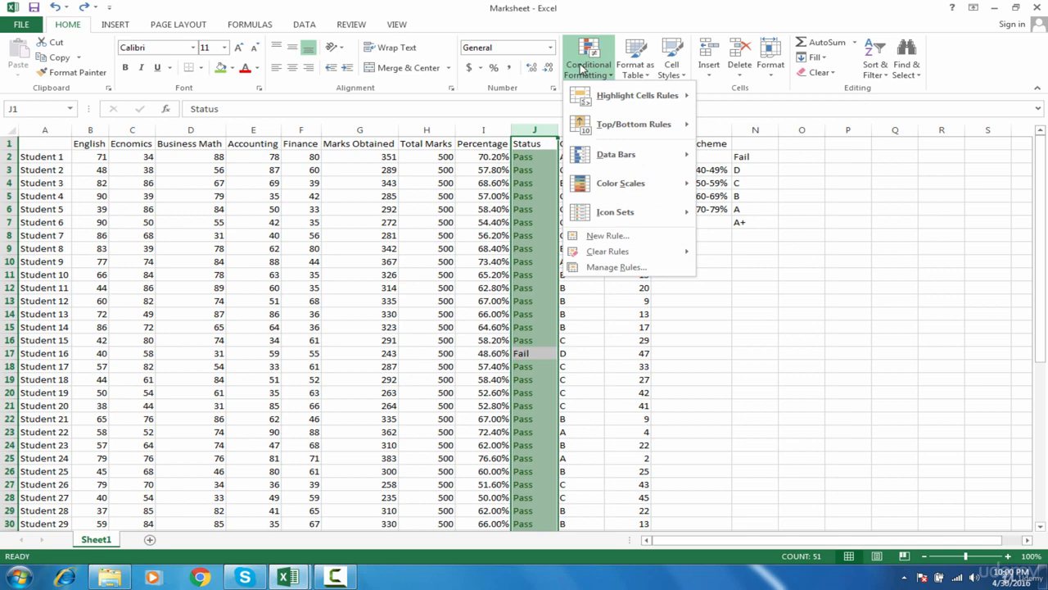
mouse_move(604, 97)
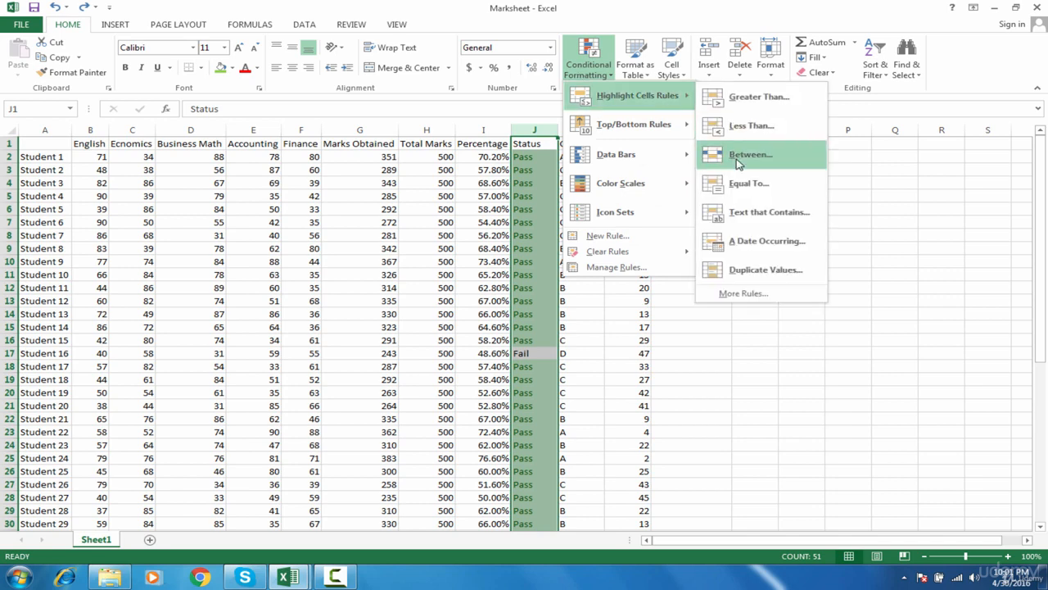
left_click(750, 184)
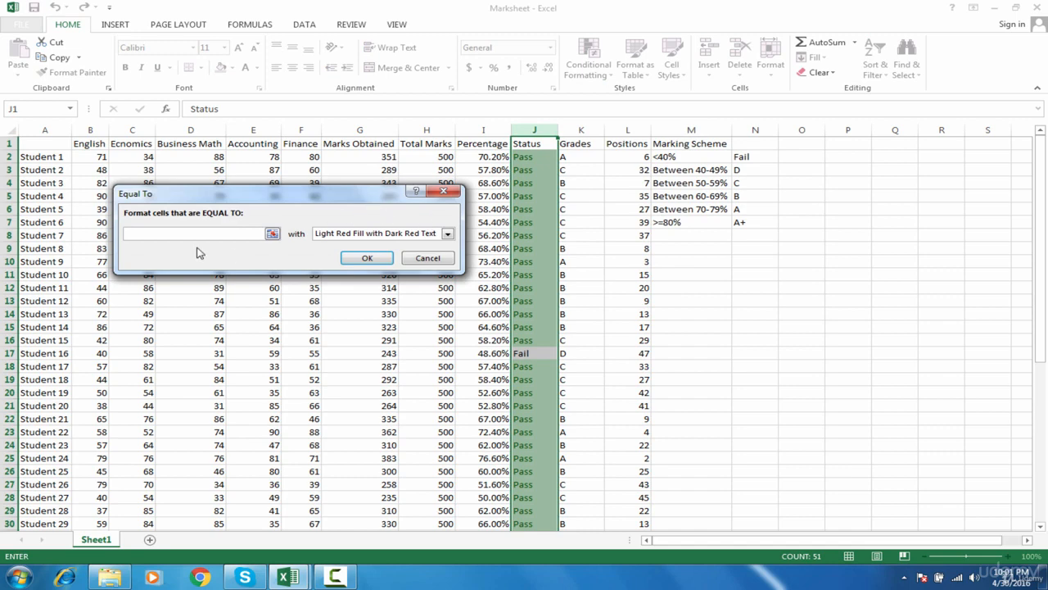
type("Fail")
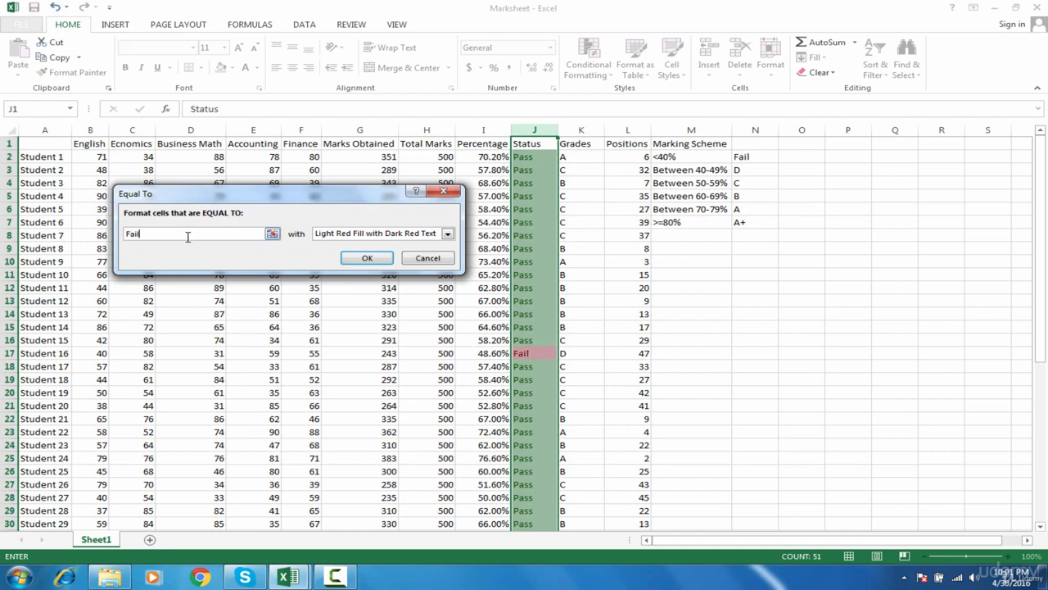
left_click(367, 258)
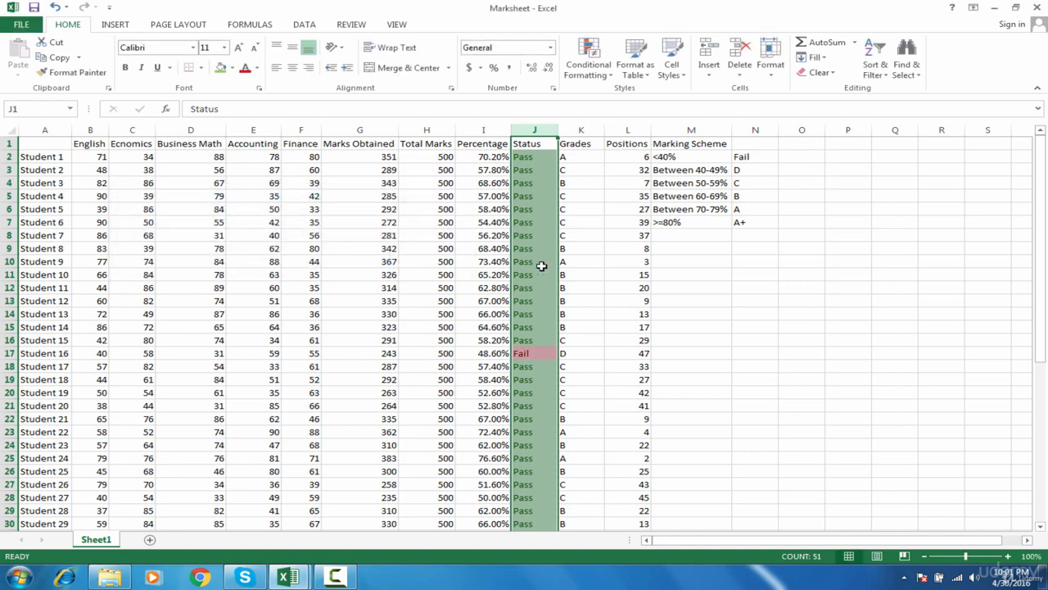
left_click(590, 241)
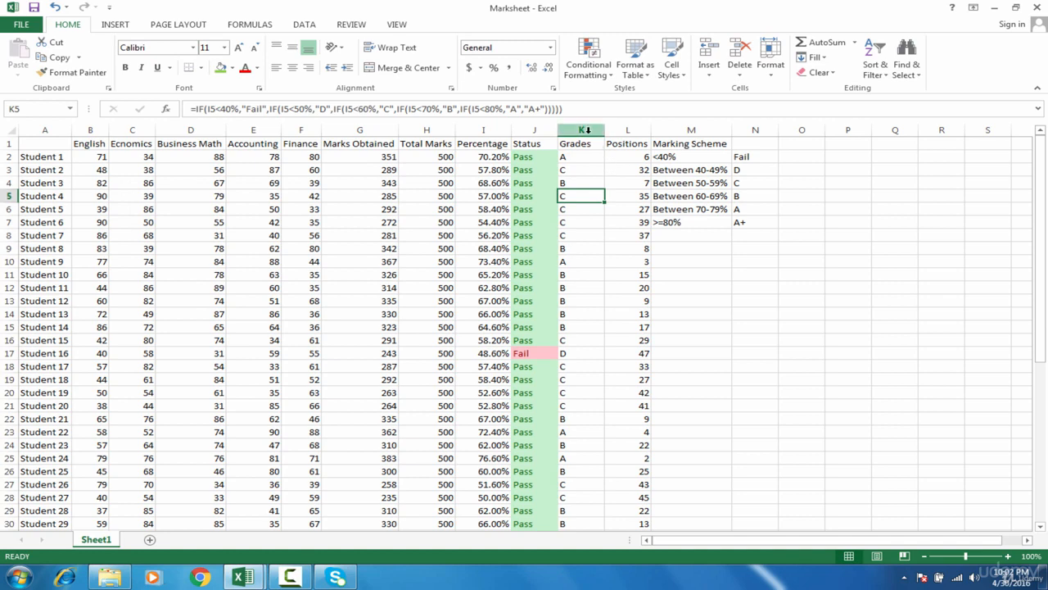
Add an Equal To conditional formatting rule to the whole Grades column, giving A cells Green Fill with Dark Green Text.
left_click(588, 129)
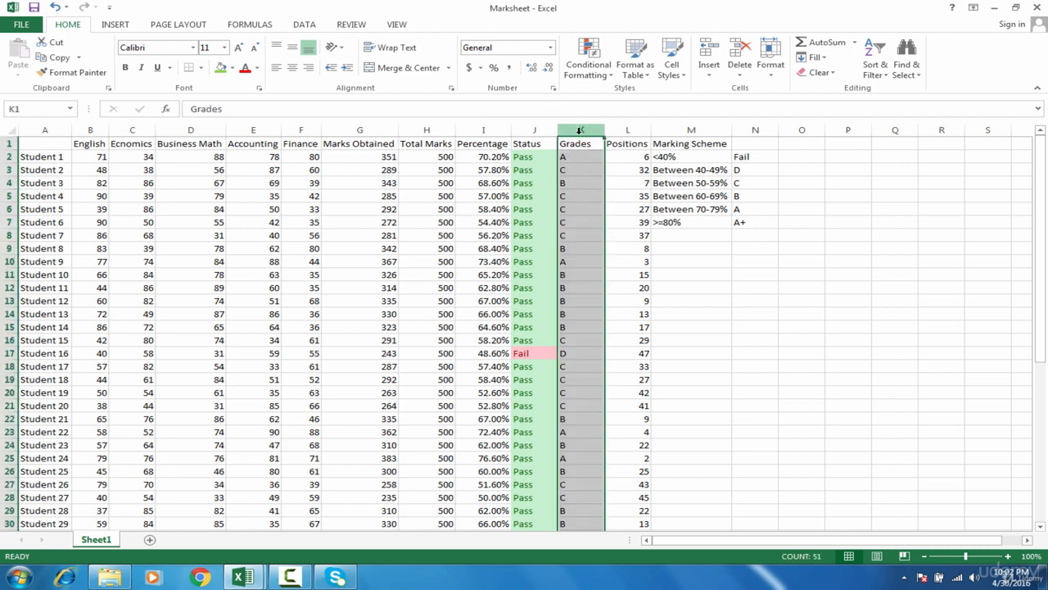
left_click(590, 69)
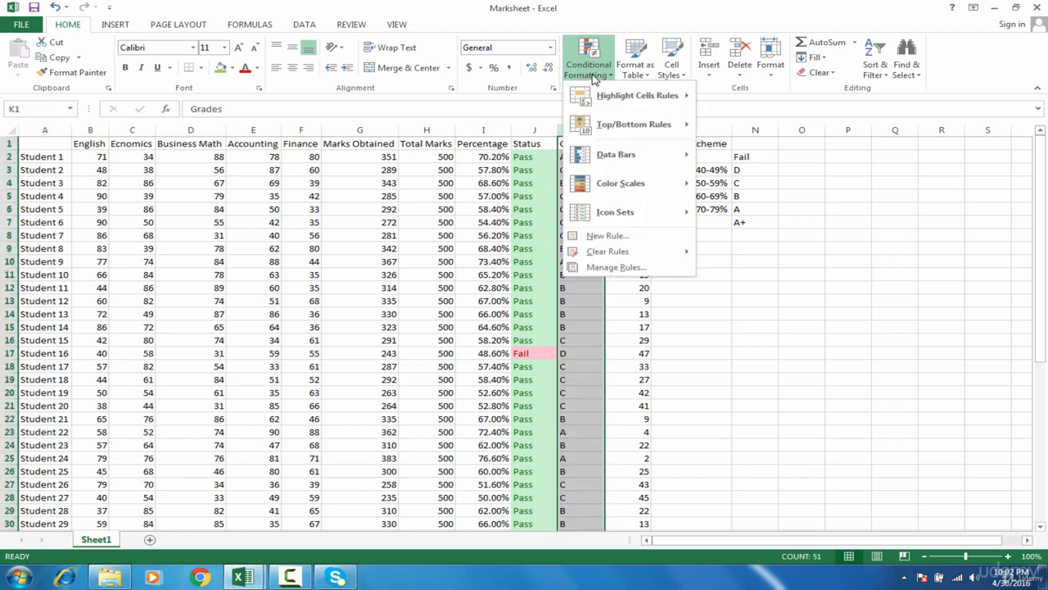
mouse_move(630, 95)
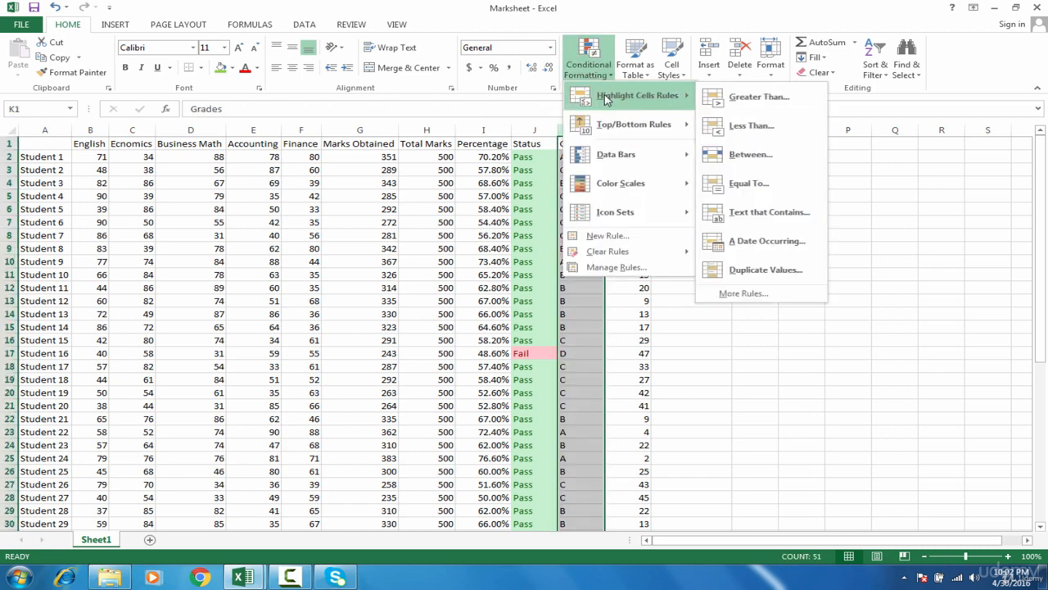
left_click(733, 186)
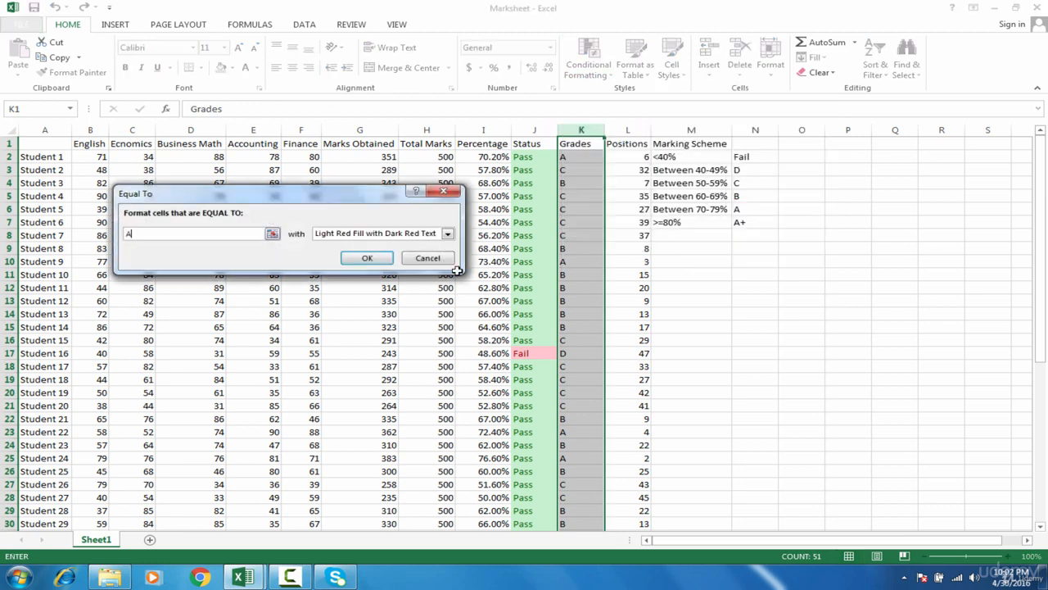
left_click(441, 234)
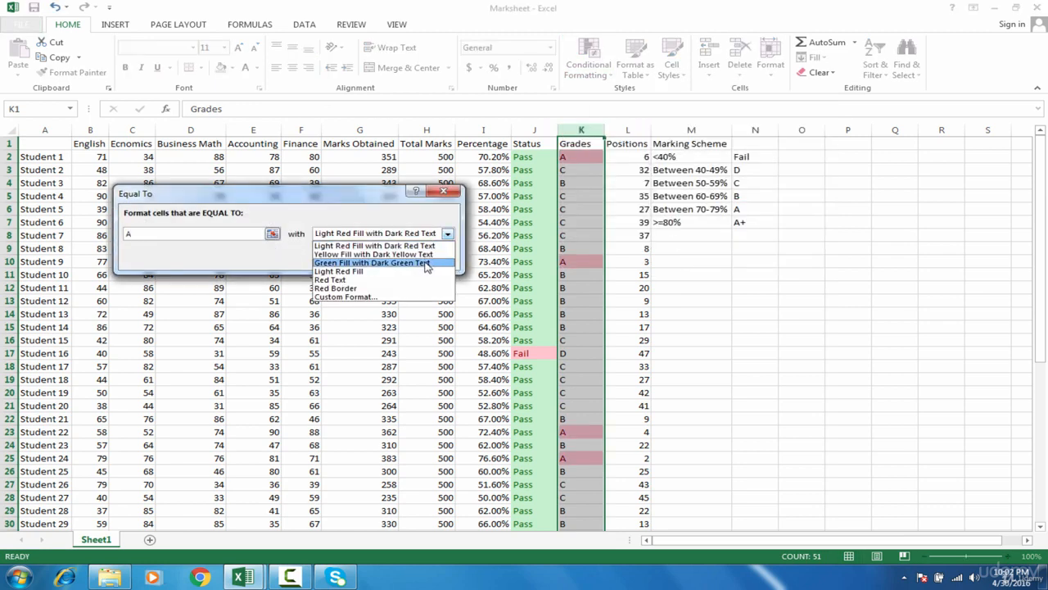
left_click(426, 263)
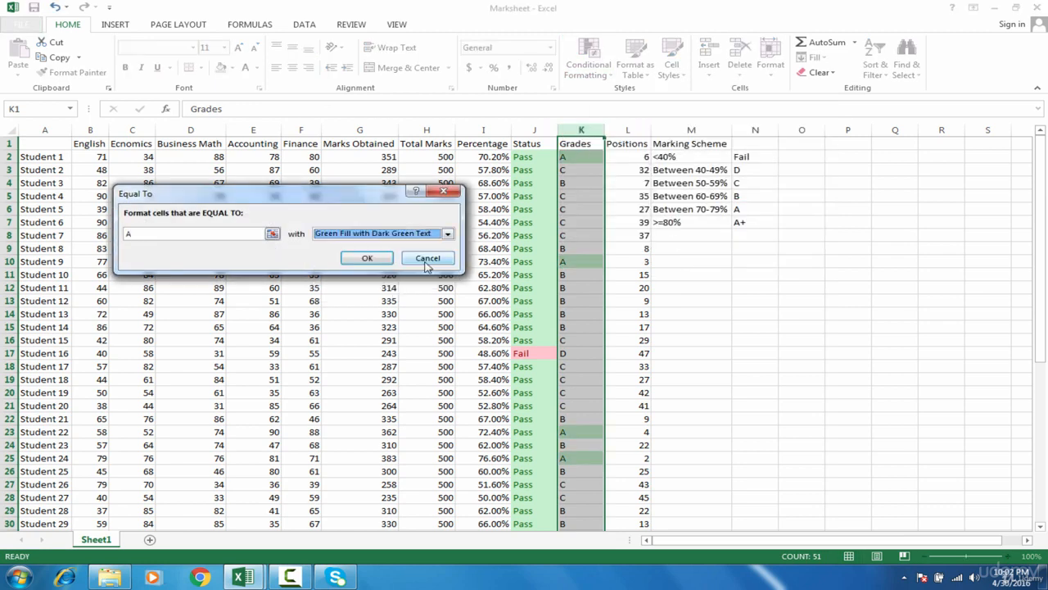
left_click(367, 258)
Add an Equal To rule to the Grades column that formats B cells with Yellow Fill with Dark Yellow Text.
left_click(606, 76)
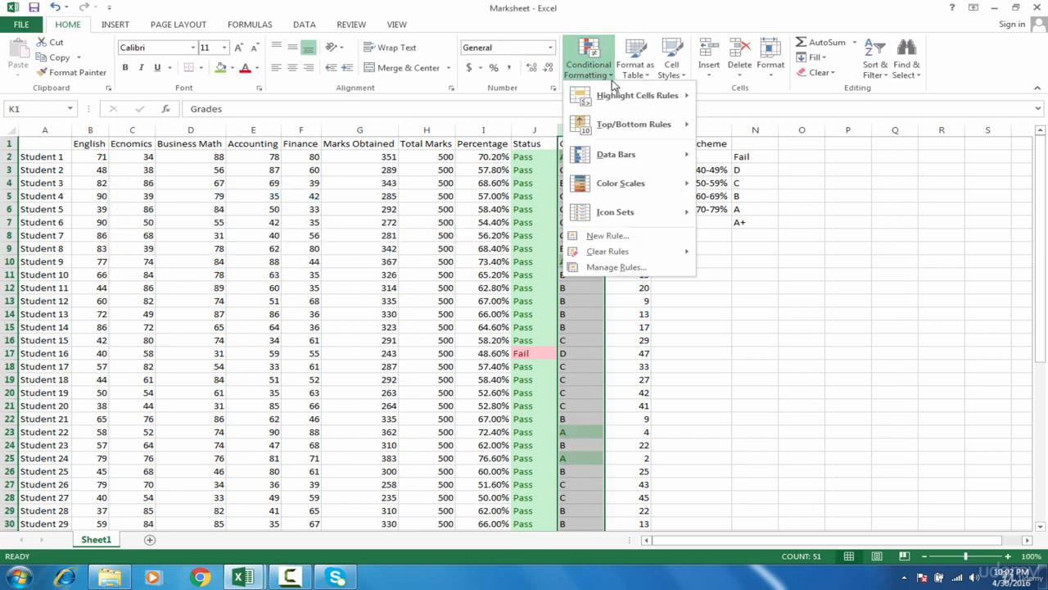
mouse_move(647, 95)
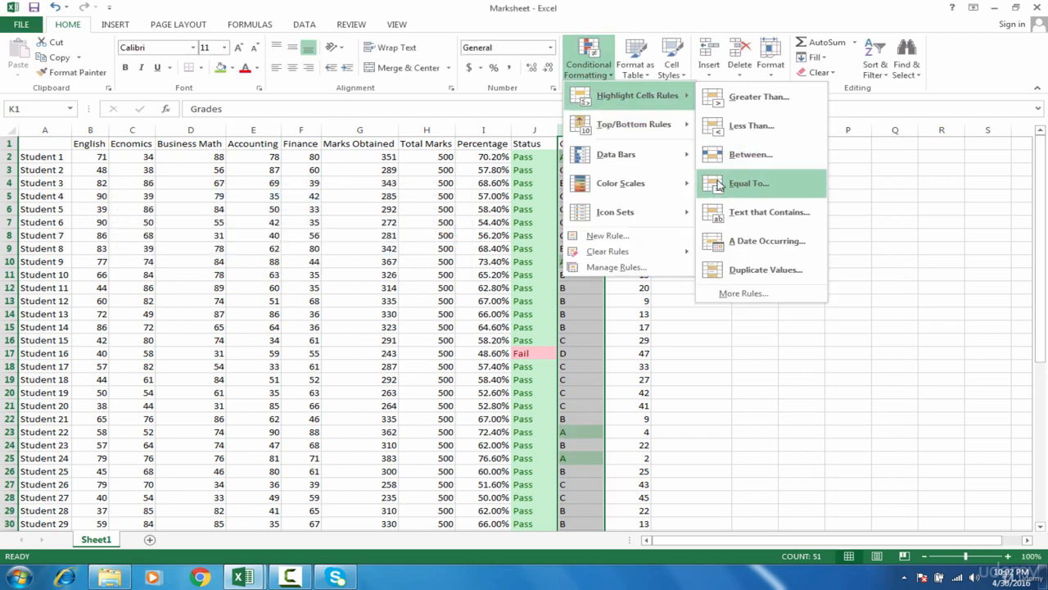
left_click(735, 190)
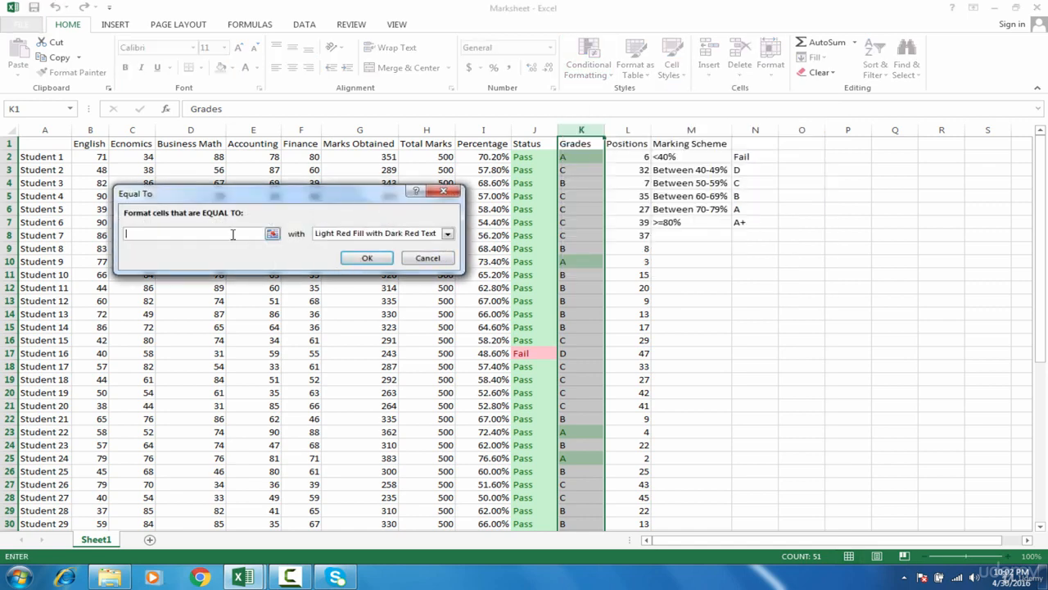
type("B")
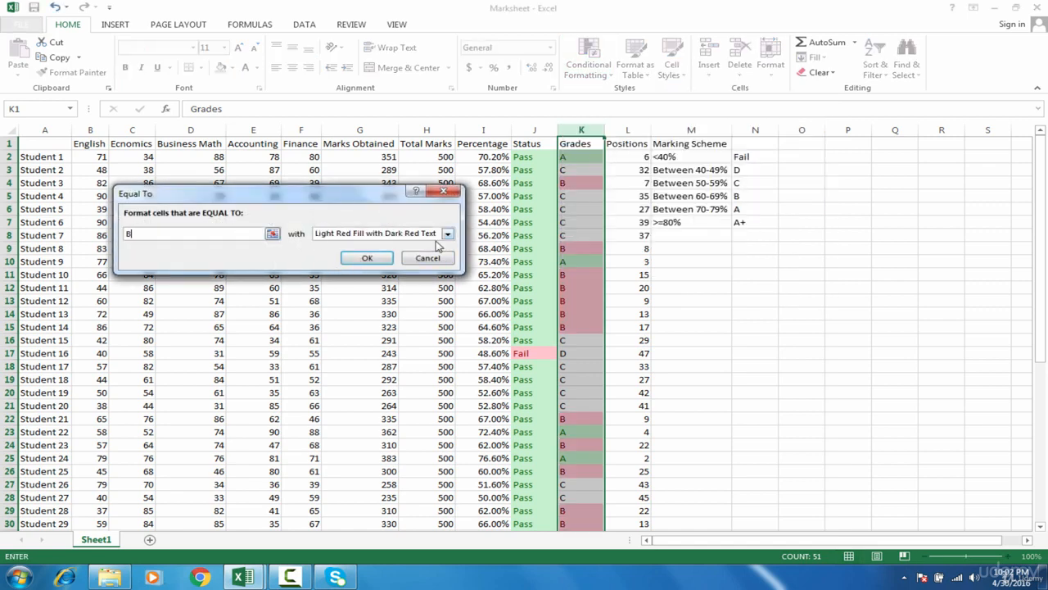
left_click(425, 236)
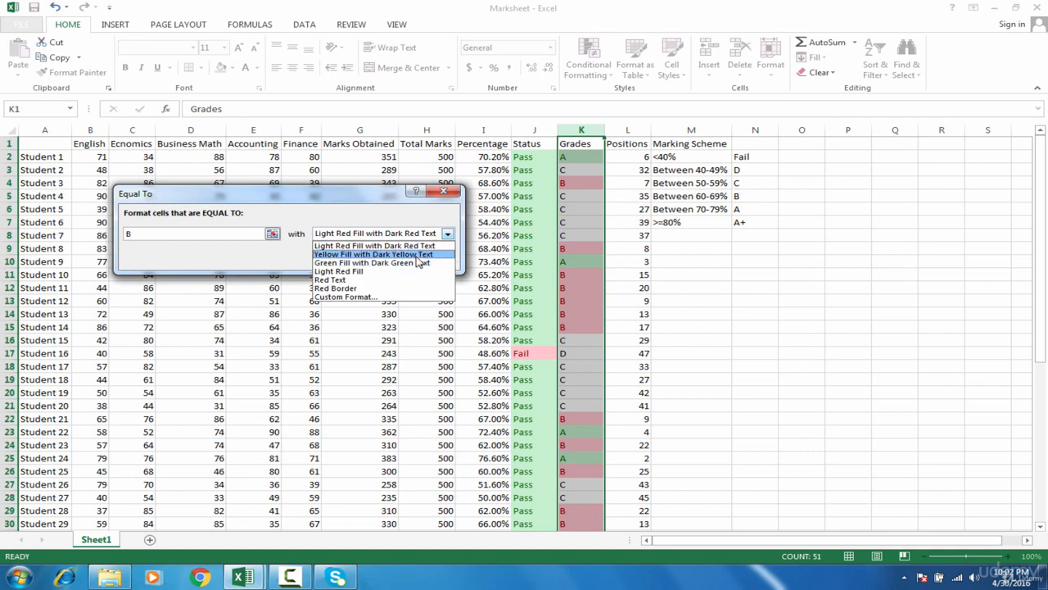
left_click(419, 255)
left_click(372, 259)
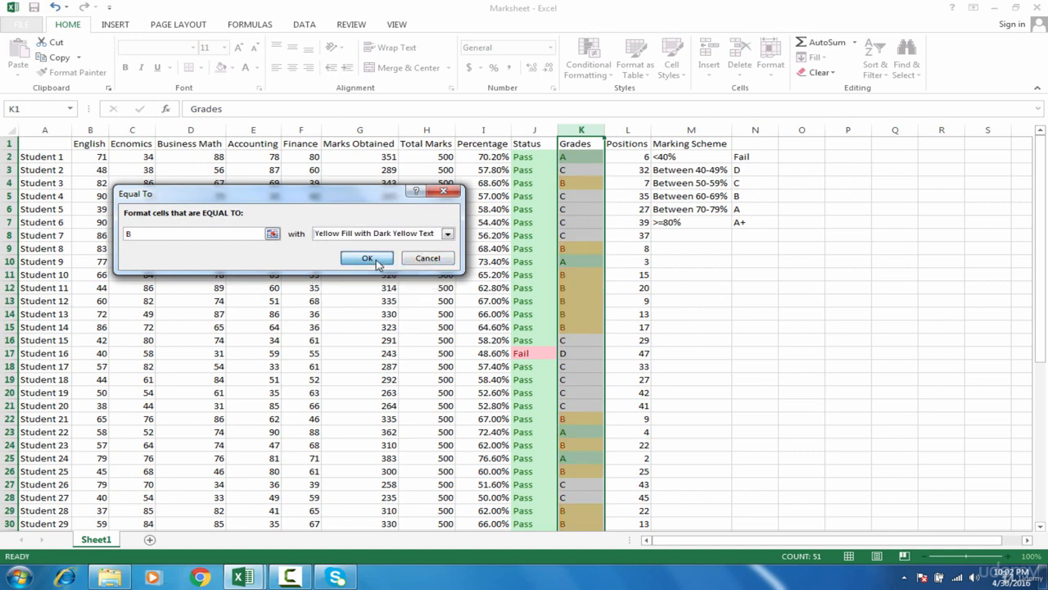
Set up an Equal To rule for C in the Grades column, using a custom format with a light purple background fill.
left_click(588, 57)
mouse_move(624, 97)
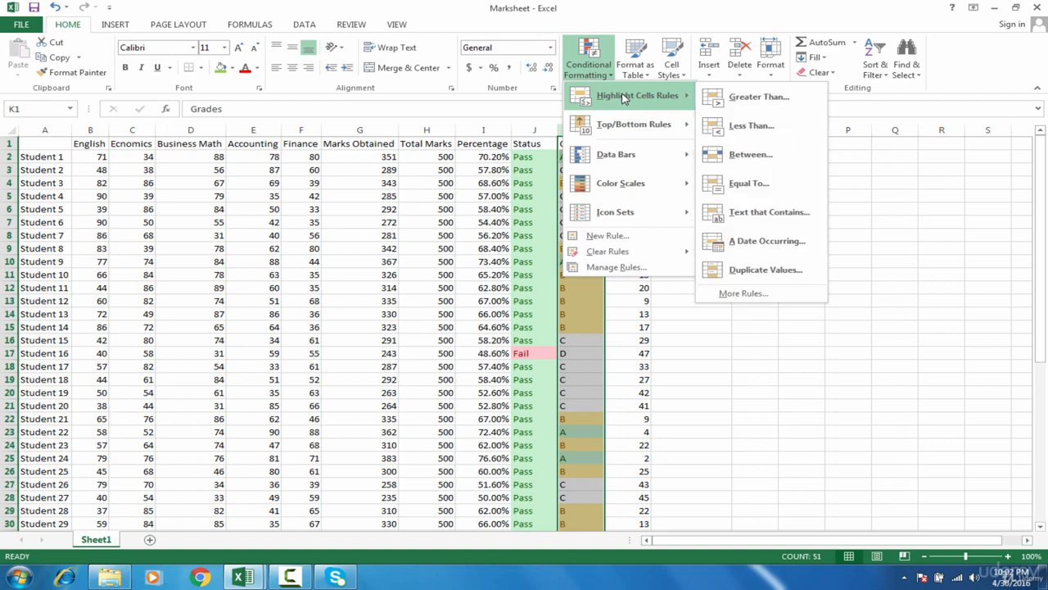
left_click(747, 185)
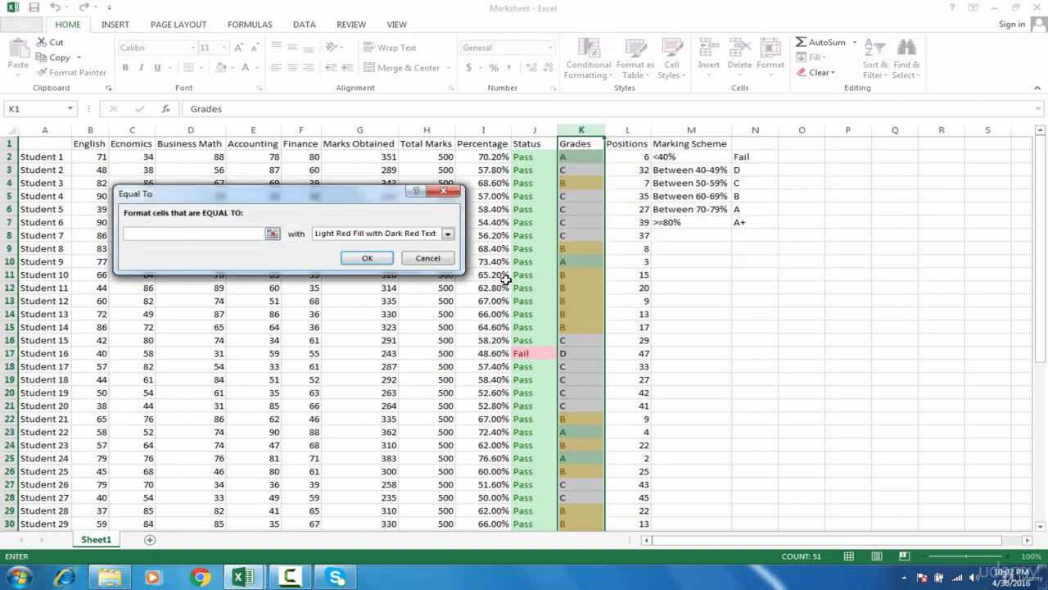
type("C")
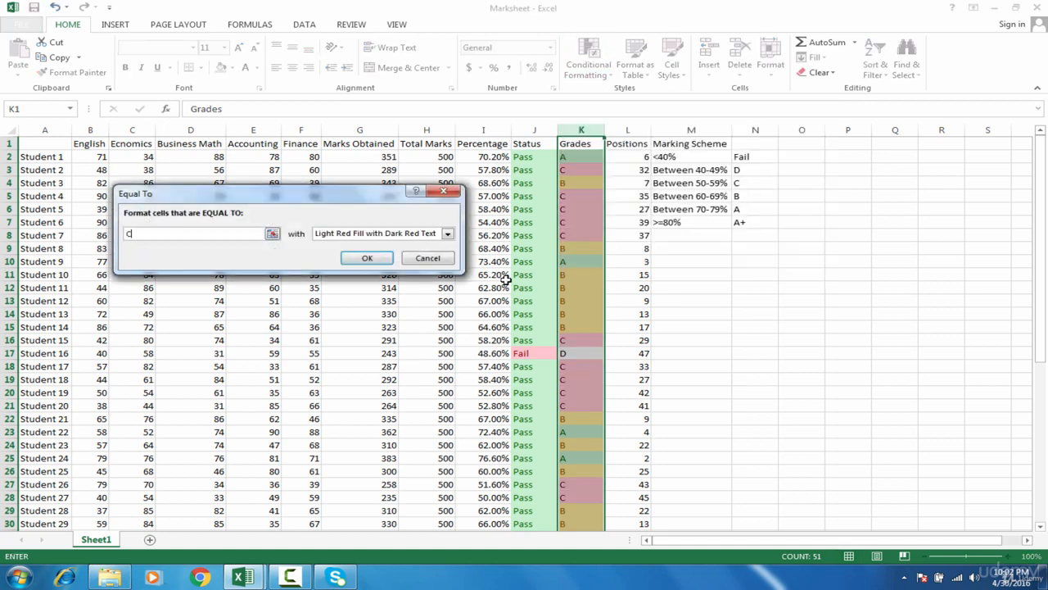
key("Tab")
left_click(425, 236)
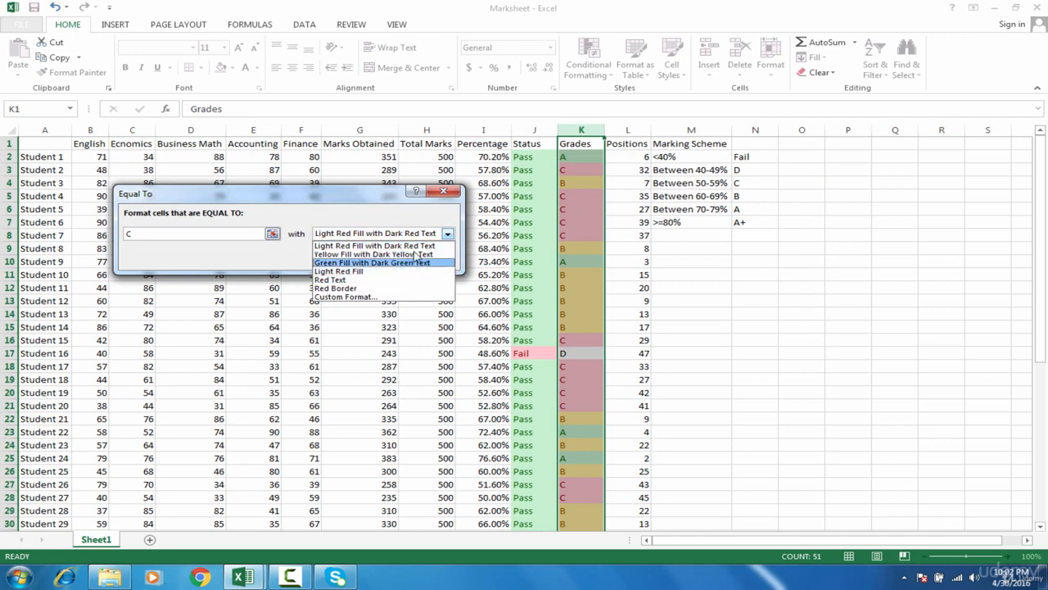
left_click(403, 298)
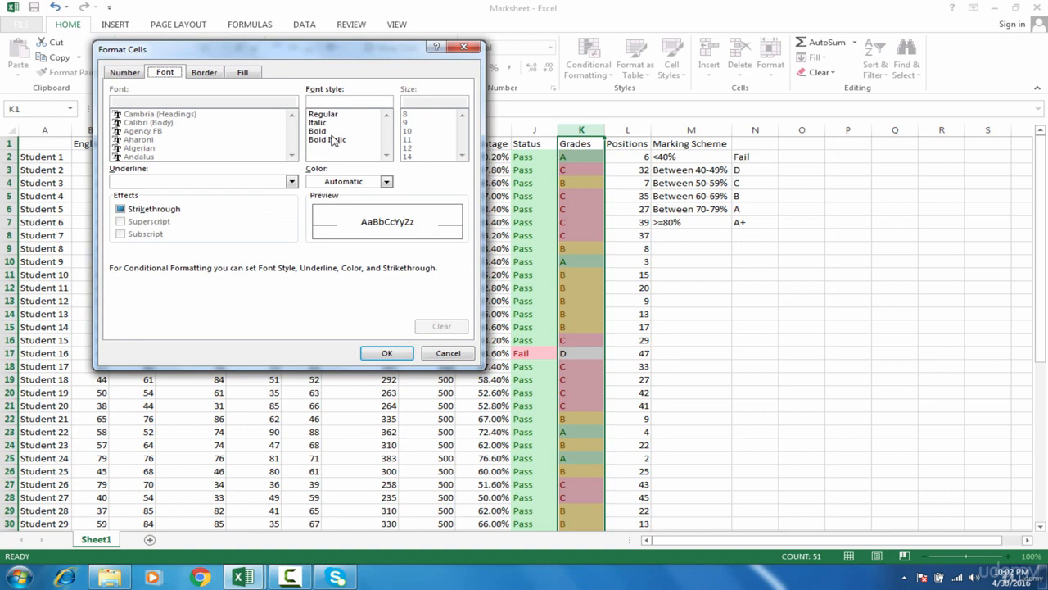
left_click(244, 74)
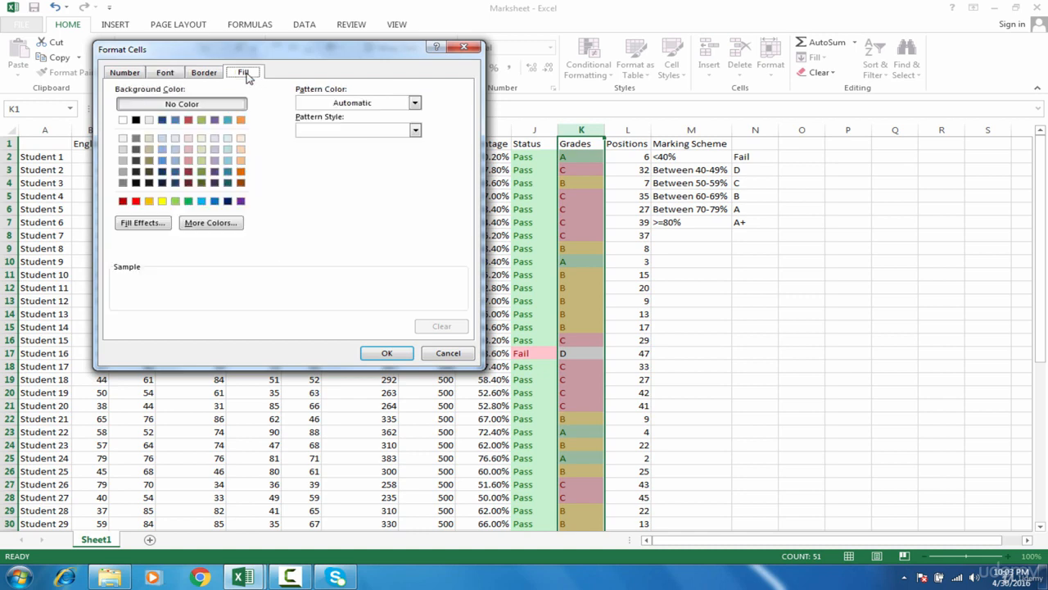
left_click(215, 162)
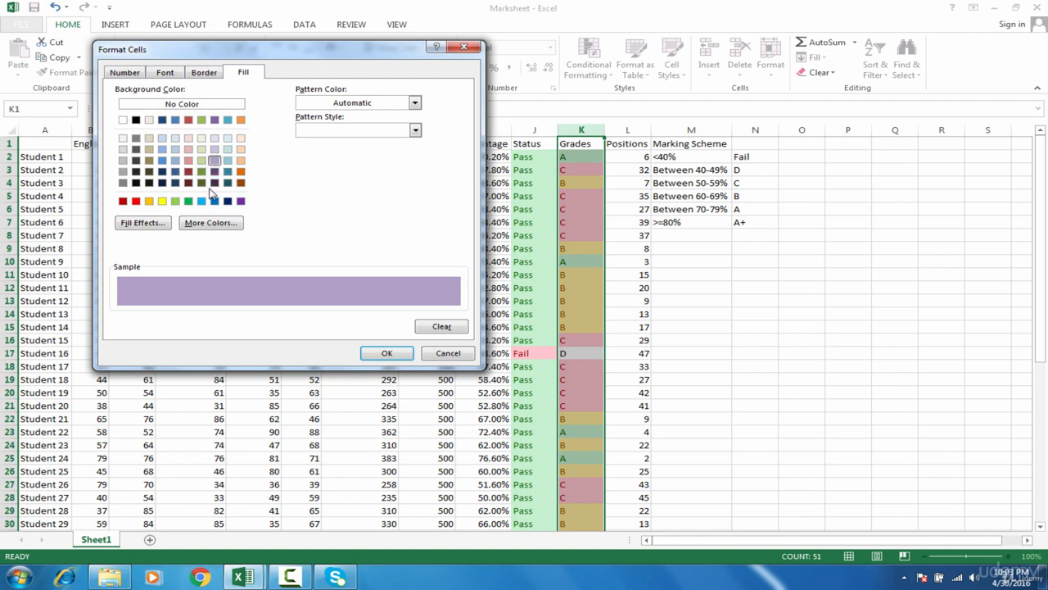
Give the C rule's custom fill a two-colour Diagonal up gradient, from light purple to a slightly darker purple.
left_click(144, 223)
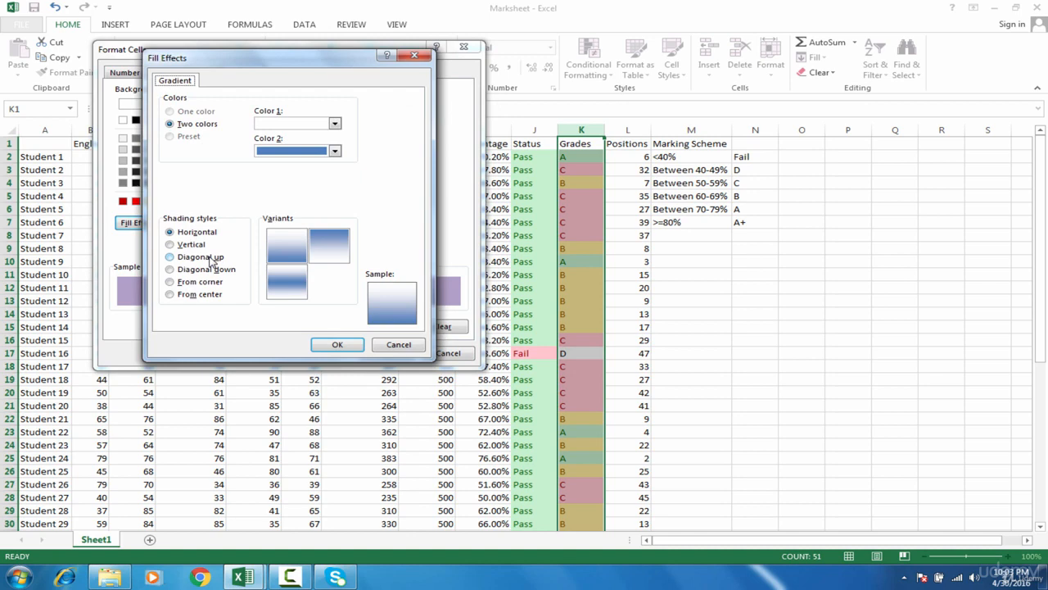
left_click(211, 259)
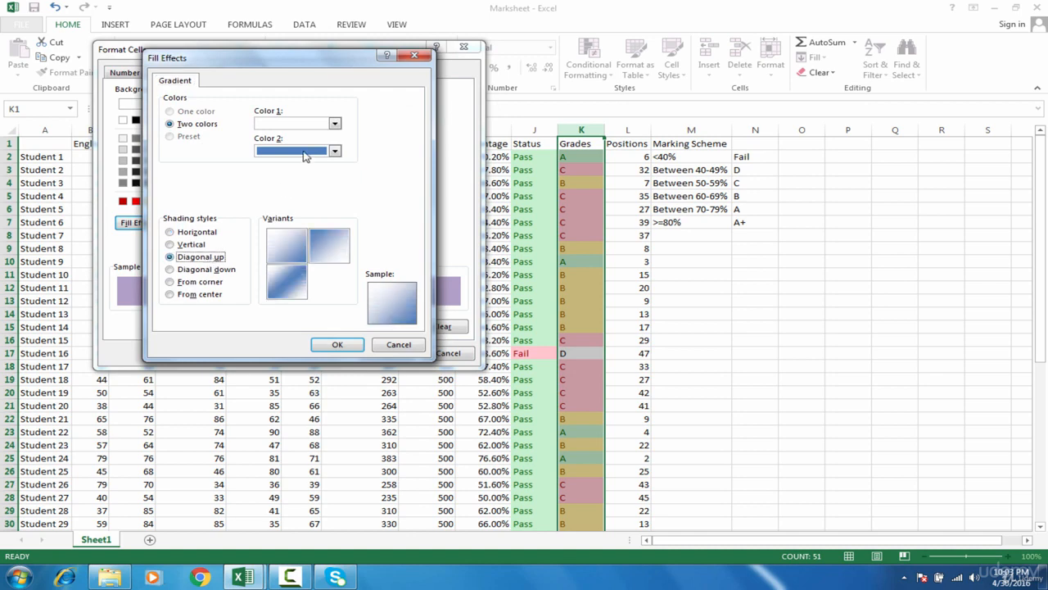
left_click(333, 124)
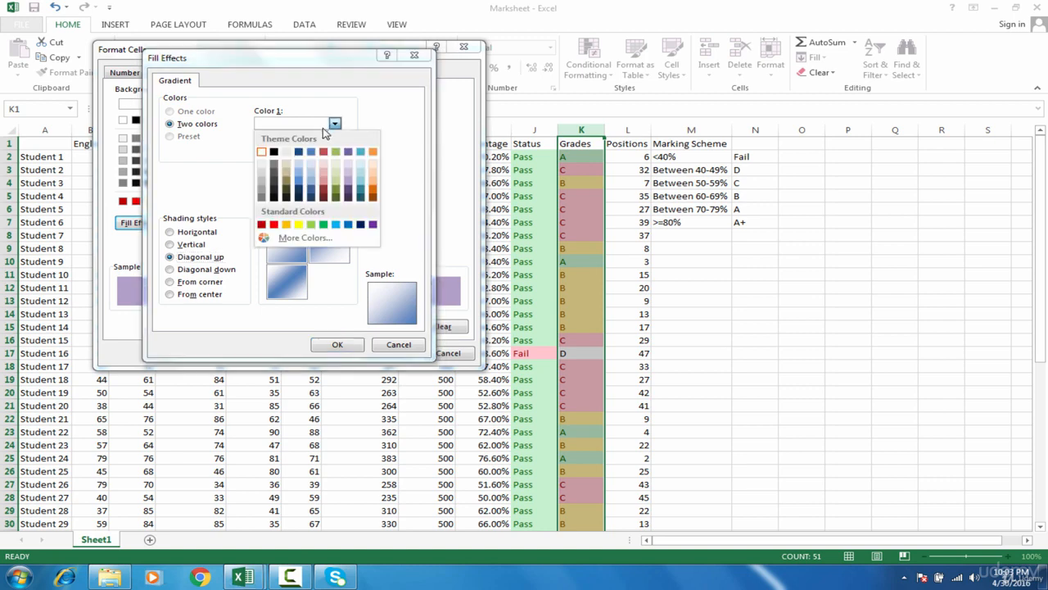
left_click(349, 176)
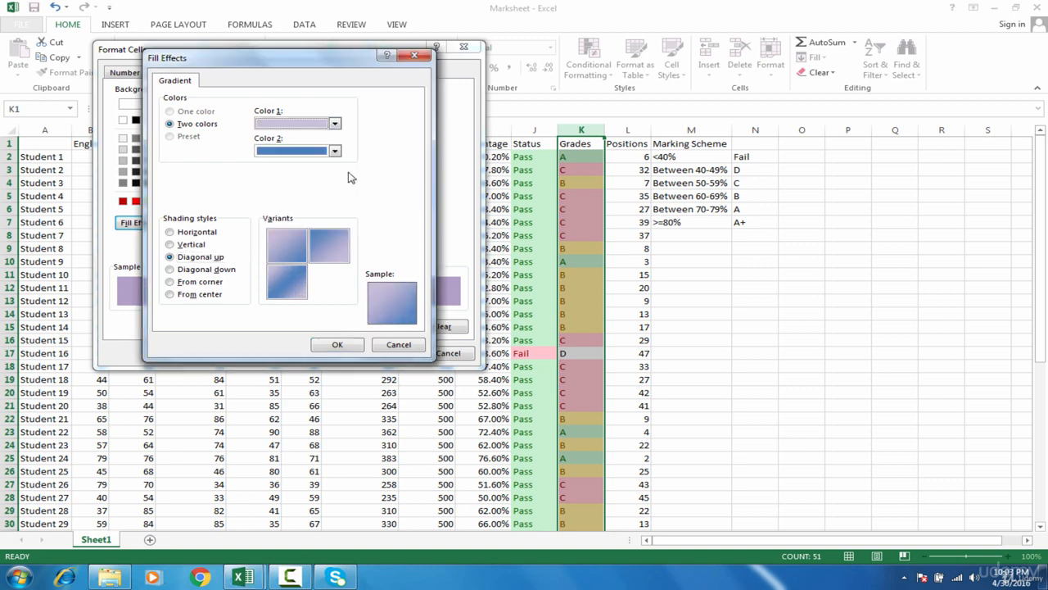
left_click(334, 150)
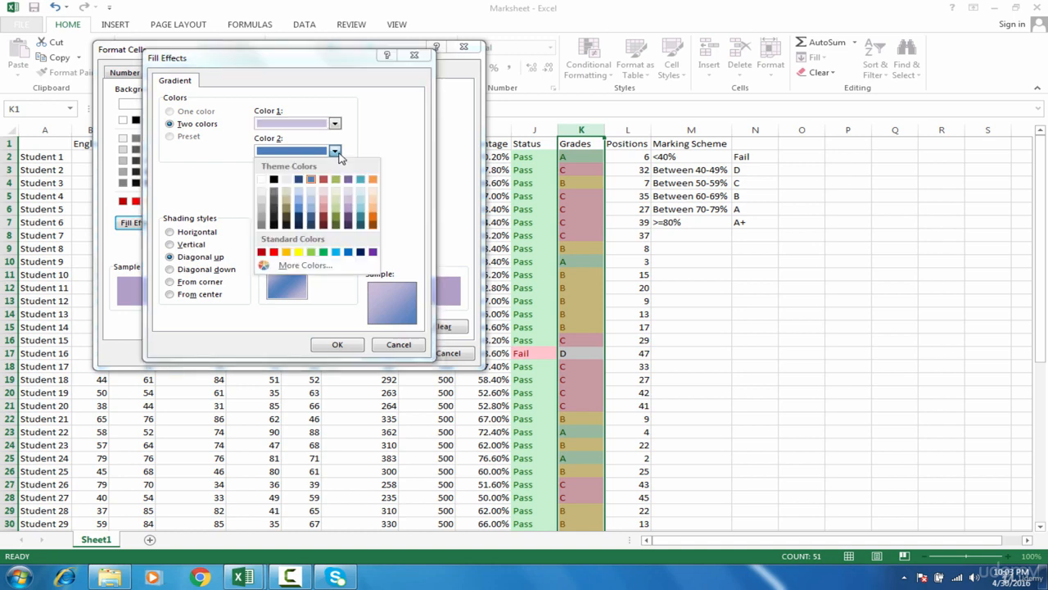
left_click(351, 208)
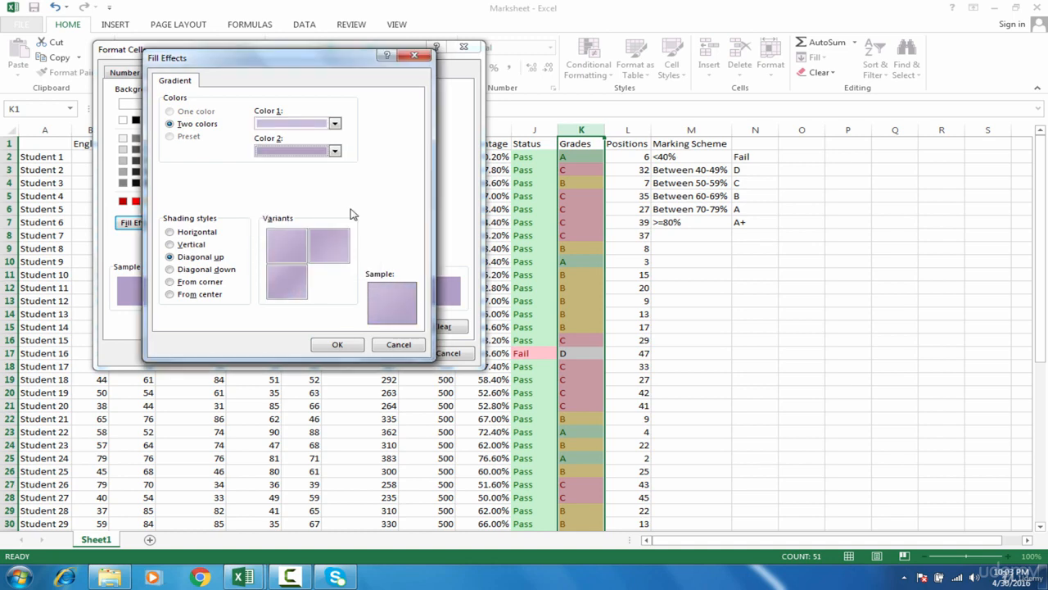
left_click(337, 344)
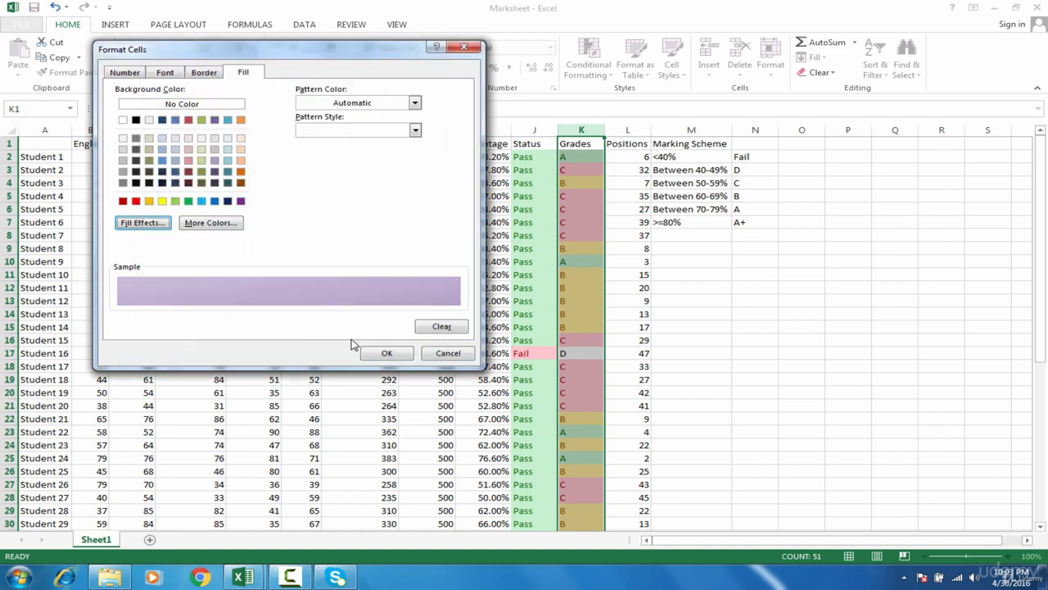
Apply the Equal To rule for C to the Grades column with its custom purple gradient fill.
left_click(382, 353)
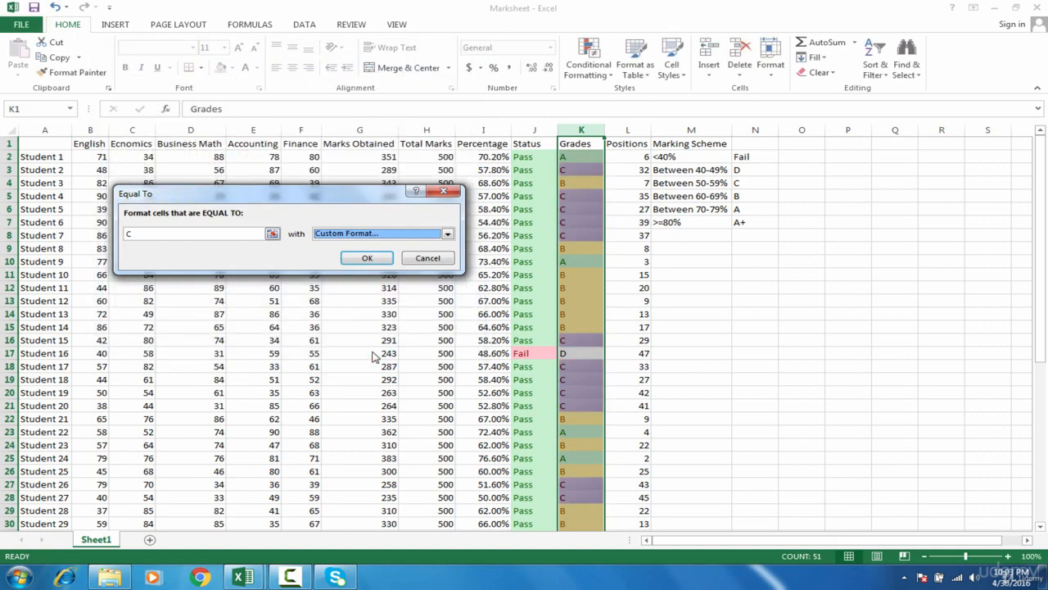
left_click(368, 258)
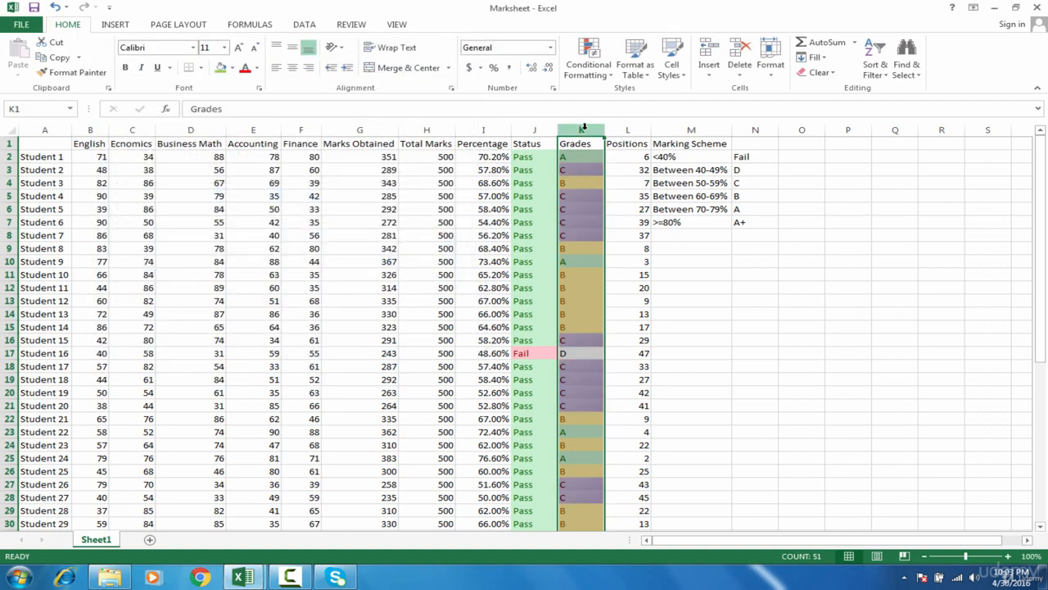
Add an Equal To rule to the Grades column that gives D cells a custom format with an orange background fill.
left_click(588, 64)
mouse_move(631, 95)
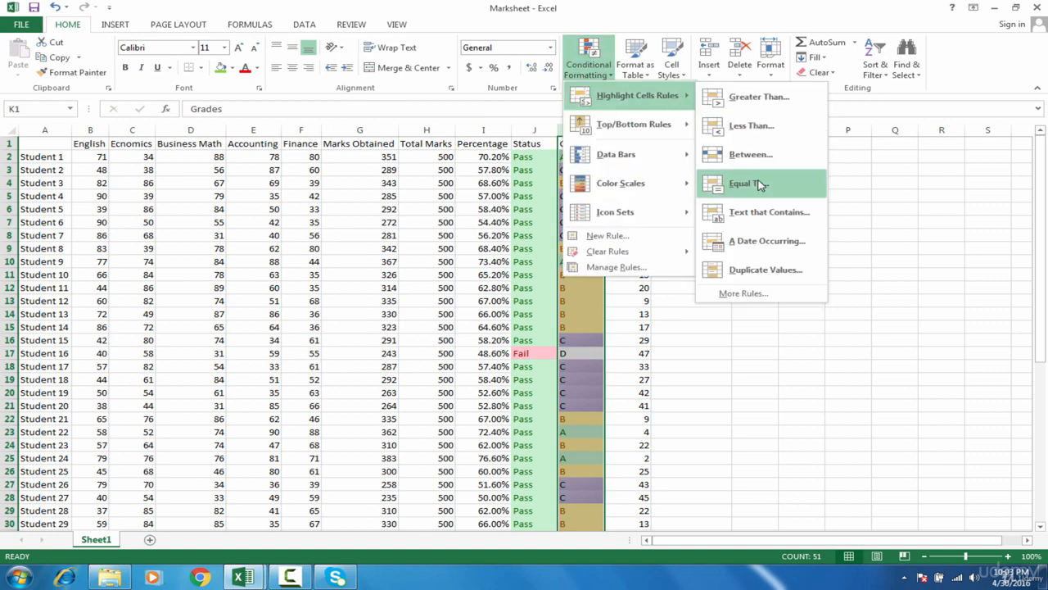
left_click(762, 187)
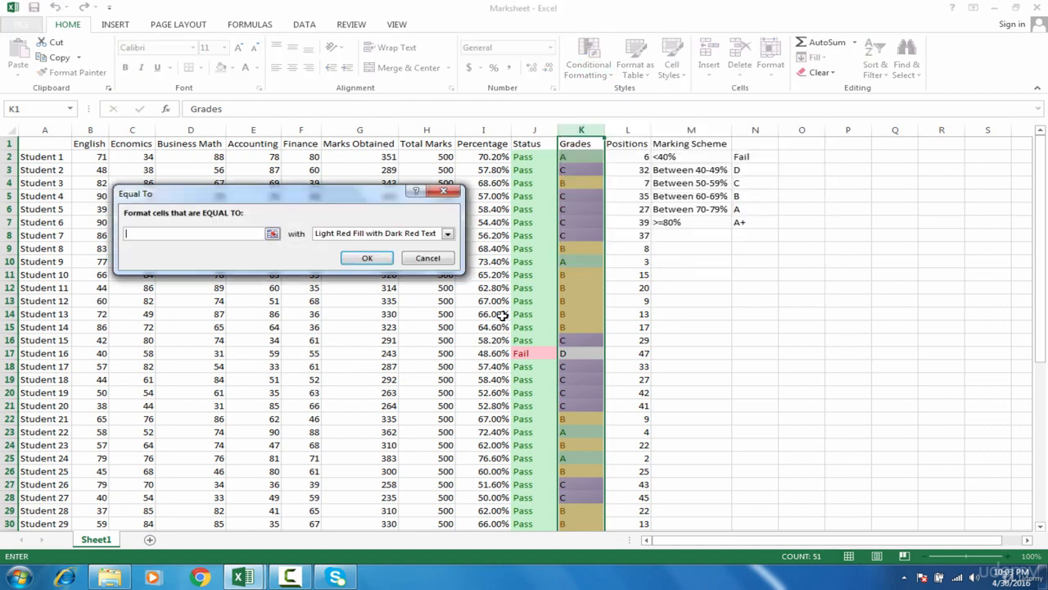
left_click(415, 236)
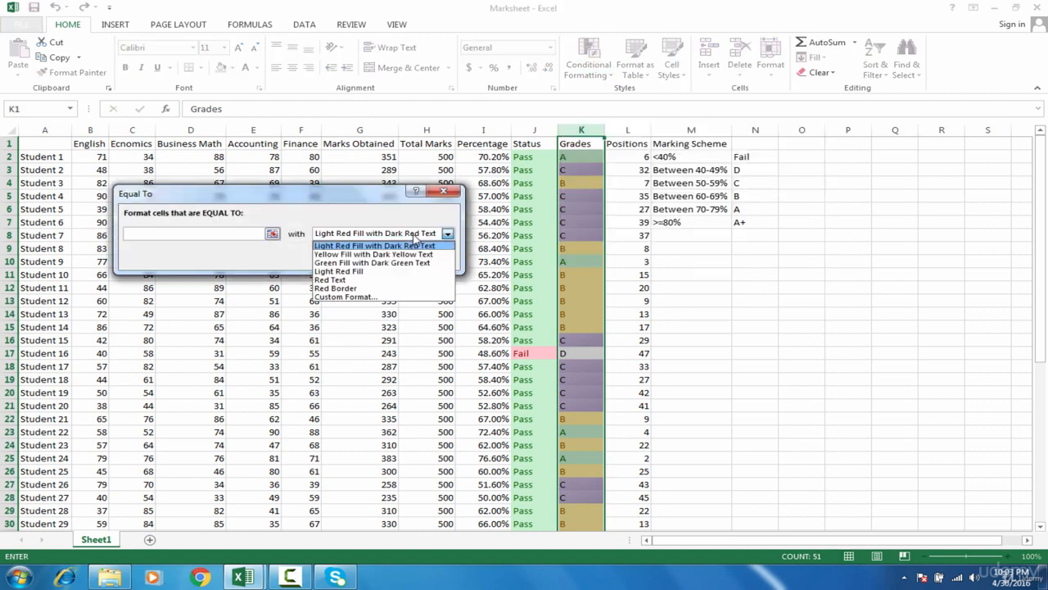
left_click(410, 297)
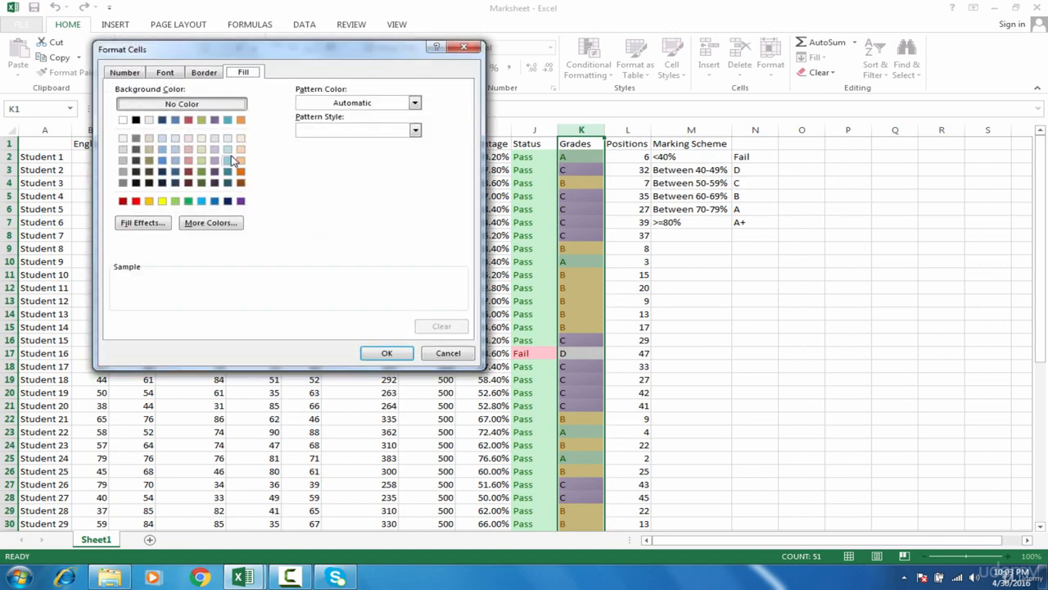
left_click(149, 201)
left_click(396, 358)
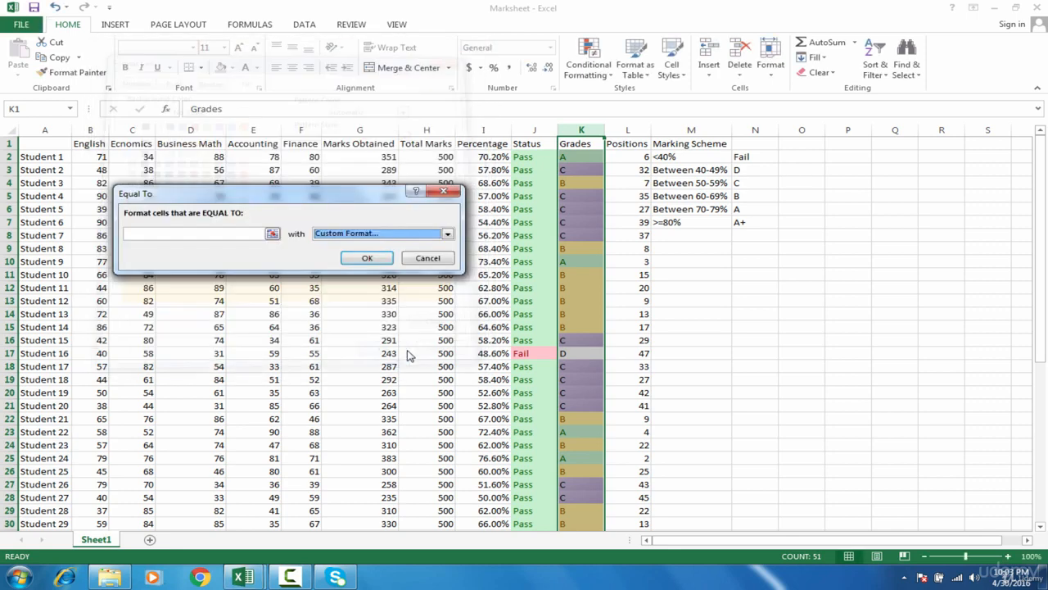
left_click(365, 259)
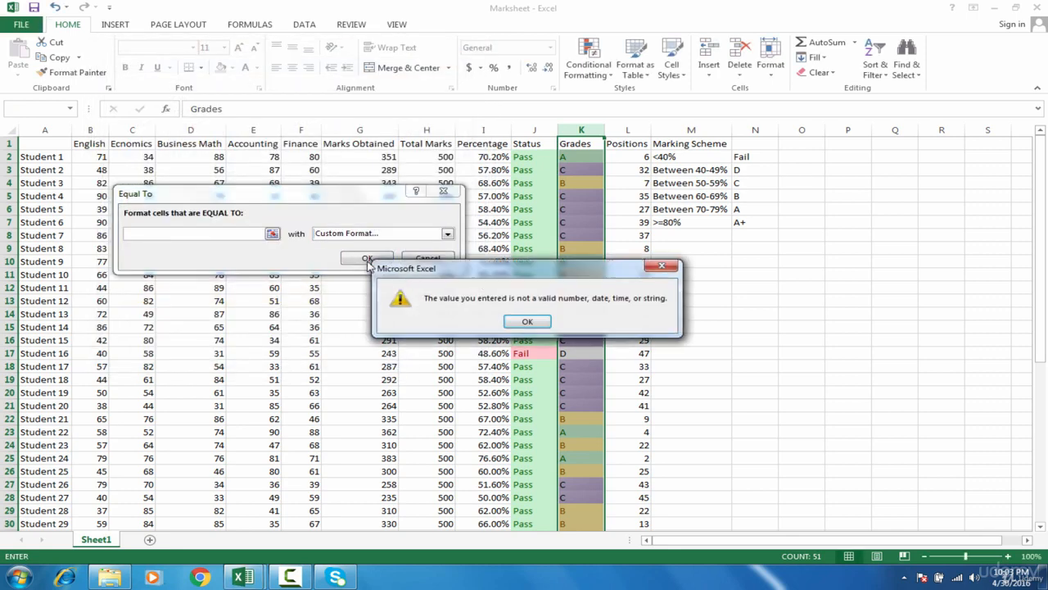
left_click(526, 321)
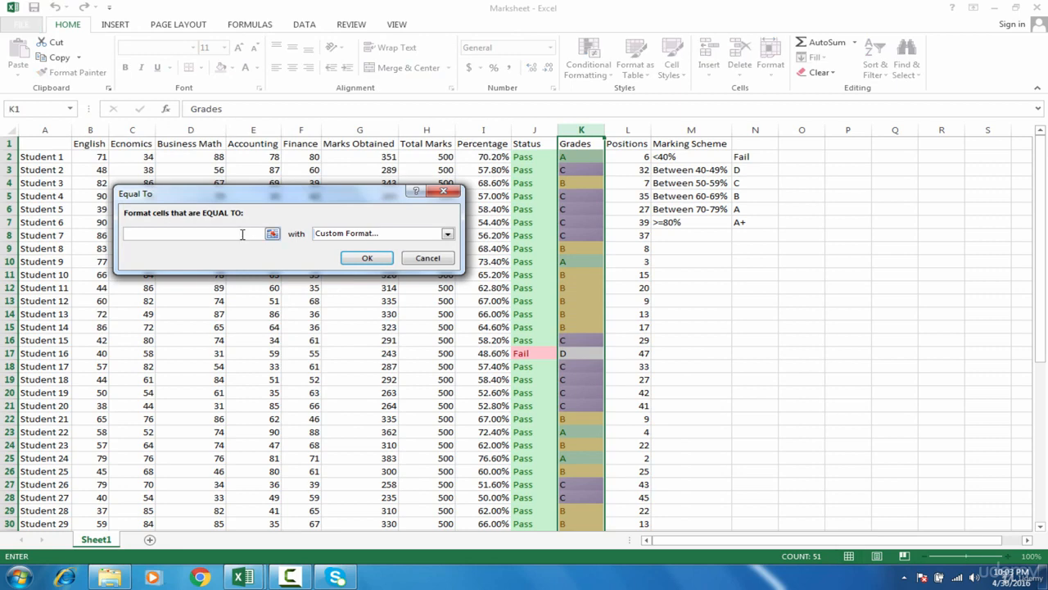
type("D")
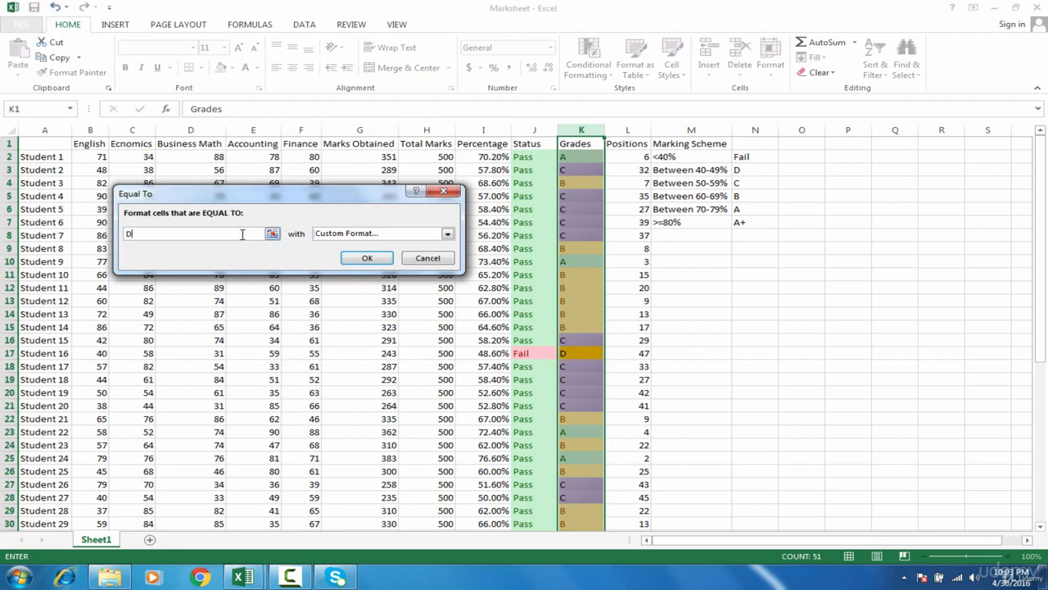
left_click(367, 258)
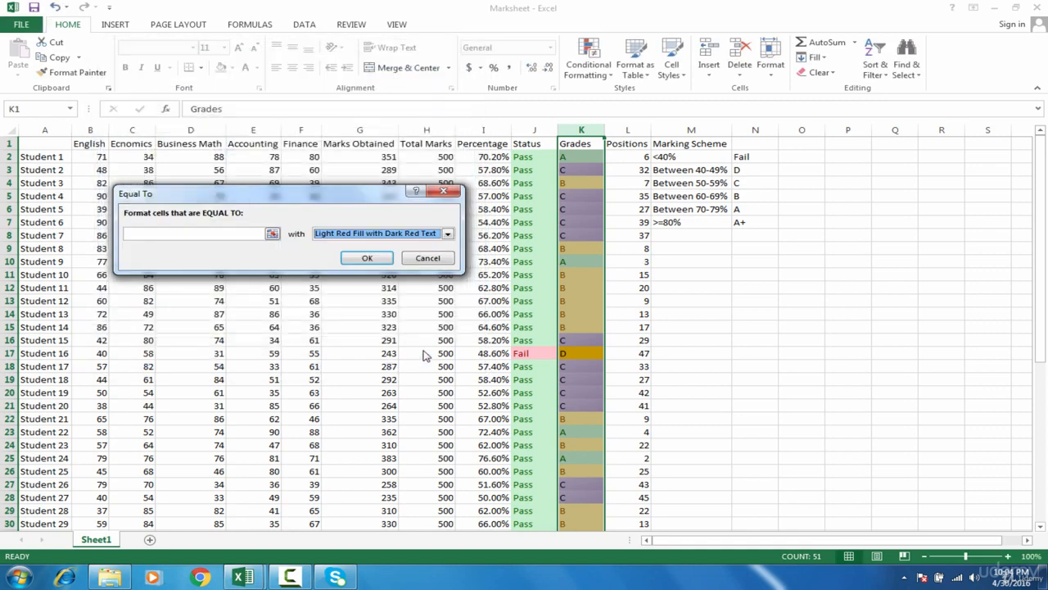
left_click(407, 235)
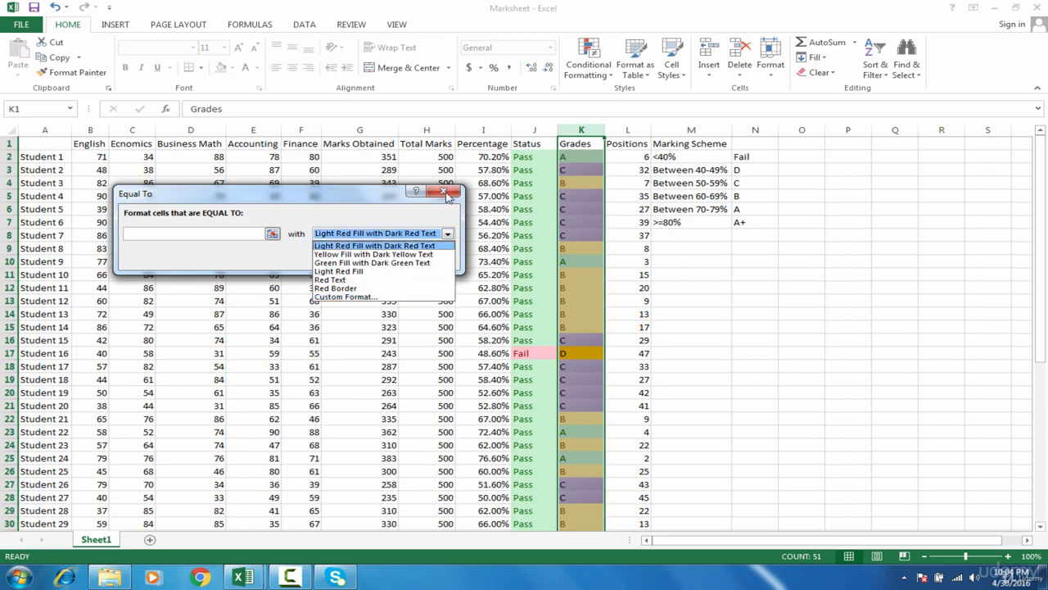
left_click(449, 198)
left_click(445, 192)
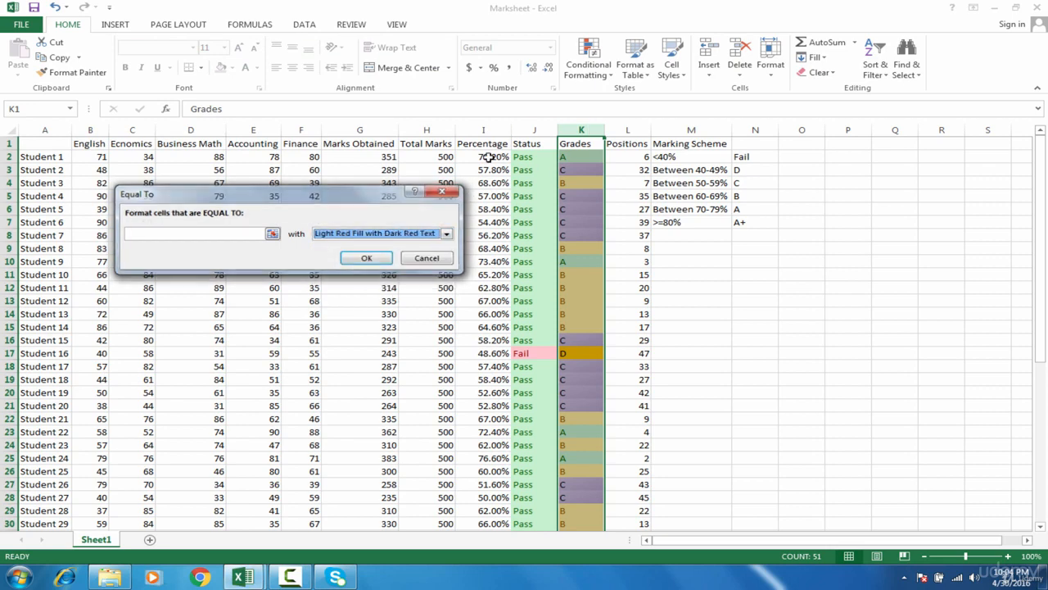
Add an Equal To rule to the Grades column that formats Fail cells with Light Red Fill with Dark Red Text.
left_click(585, 68)
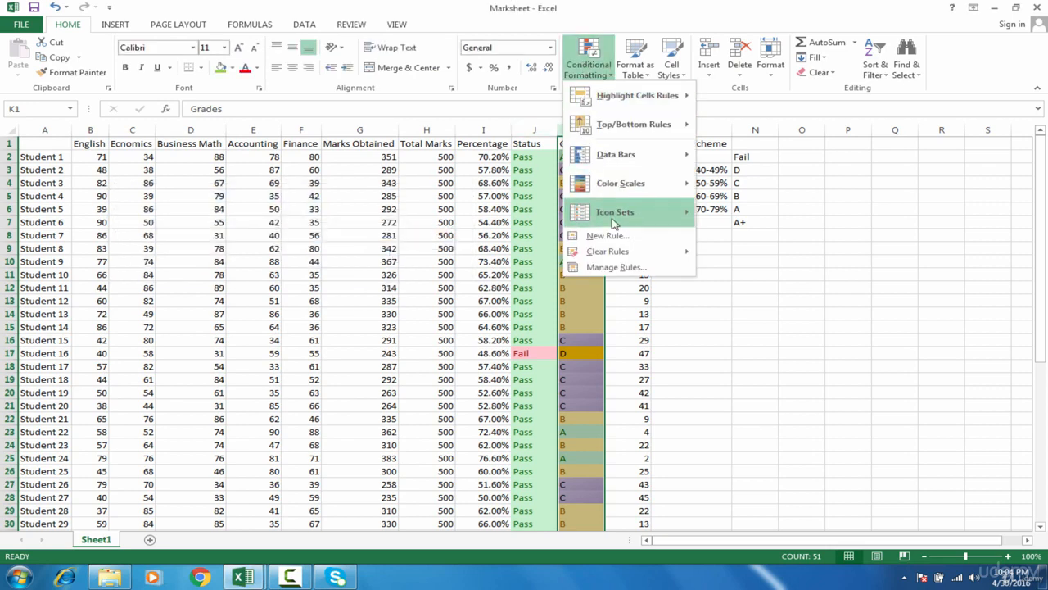
mouse_move(639, 104)
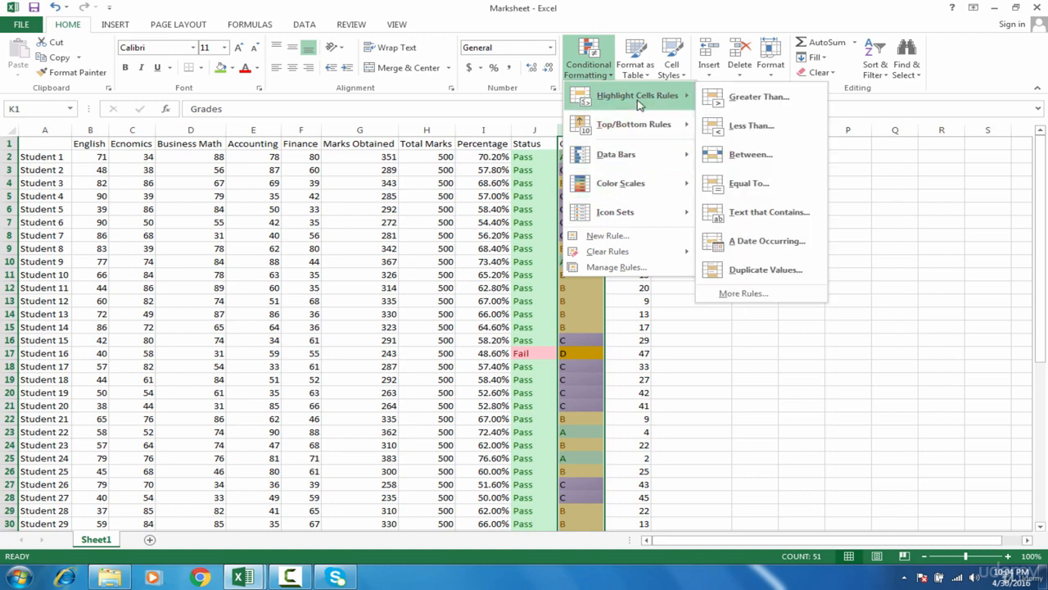
left_click(749, 183)
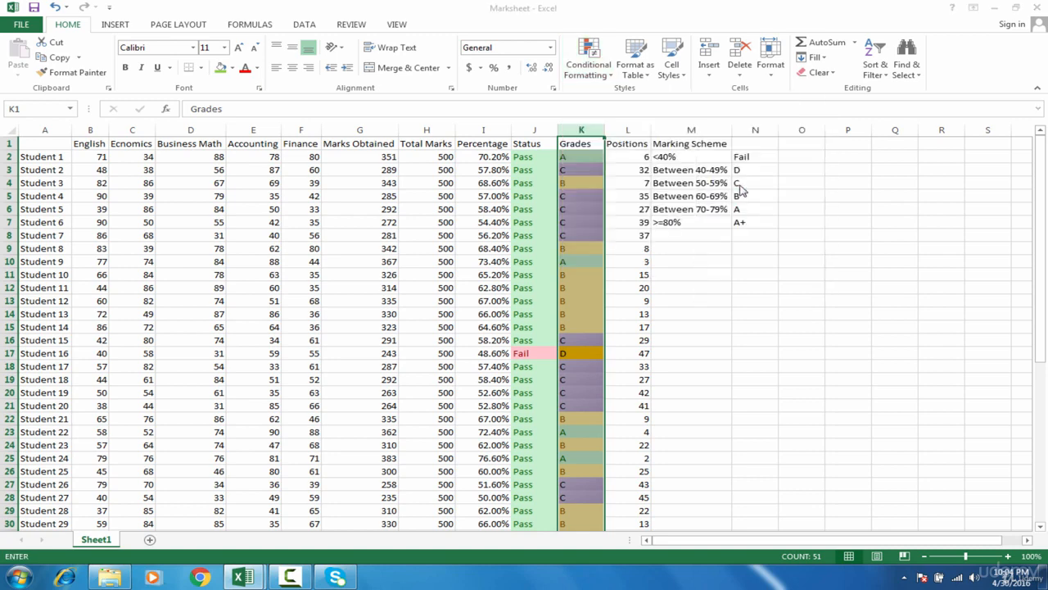
type("D")
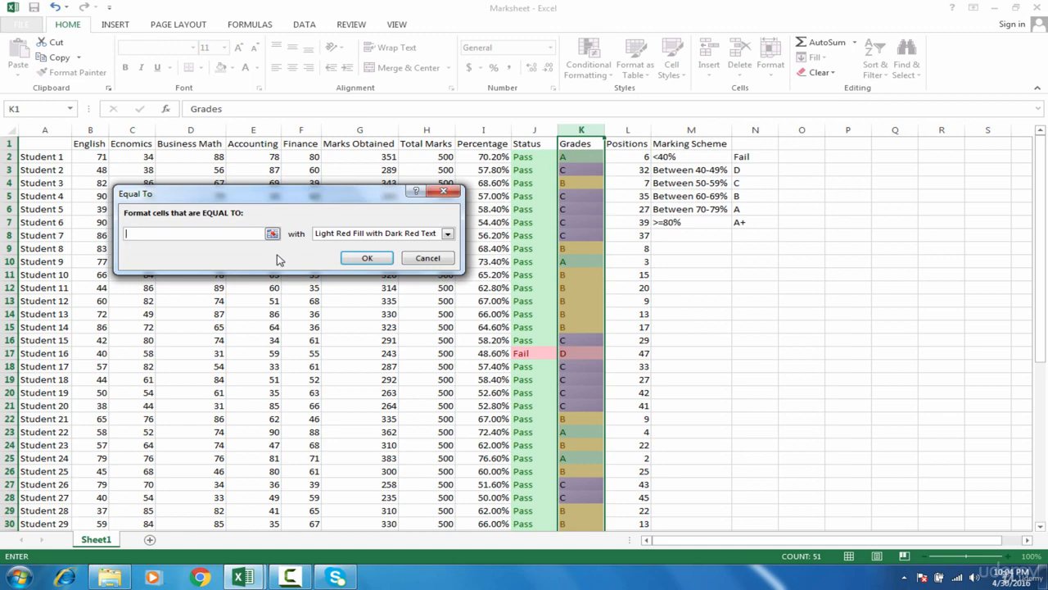
type("Fail")
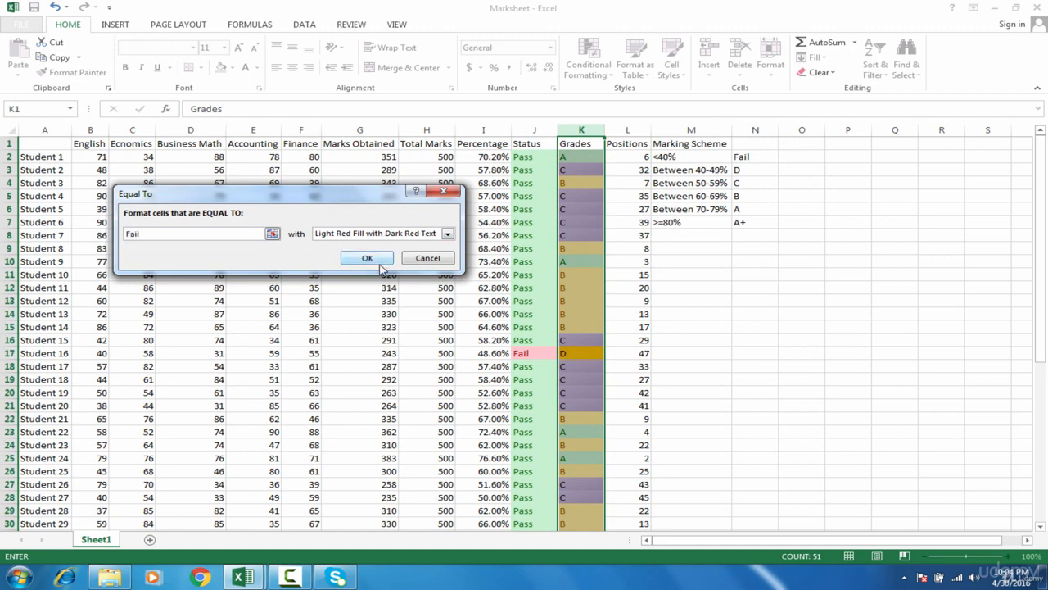
left_click(366, 259)
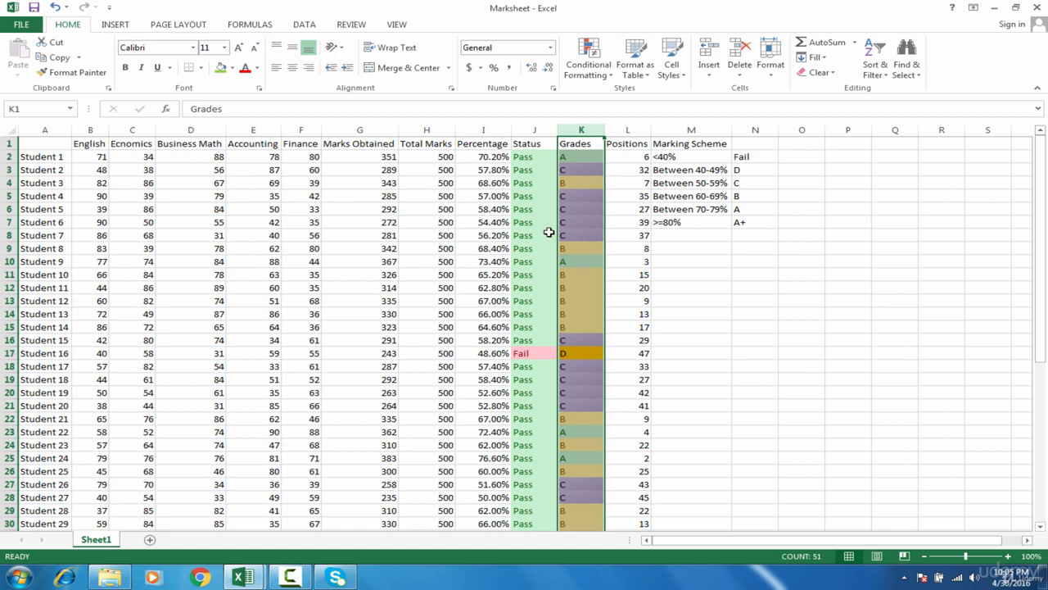
Apply blue Solid Fill data bars to the whole Percentage column and deselect it.
left_click(489, 158)
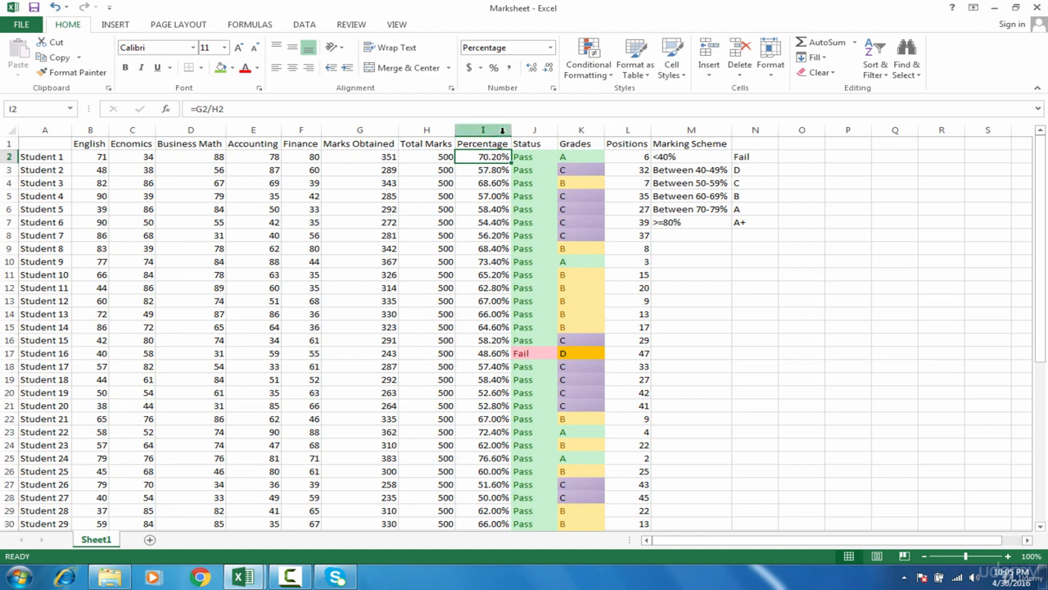
left_click(502, 131)
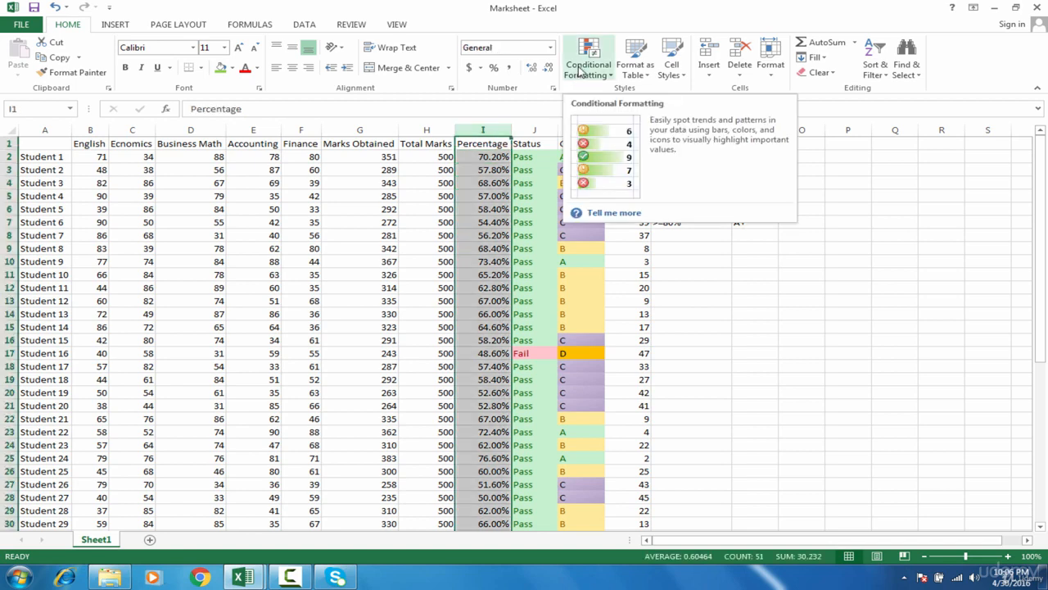
left_click(580, 72)
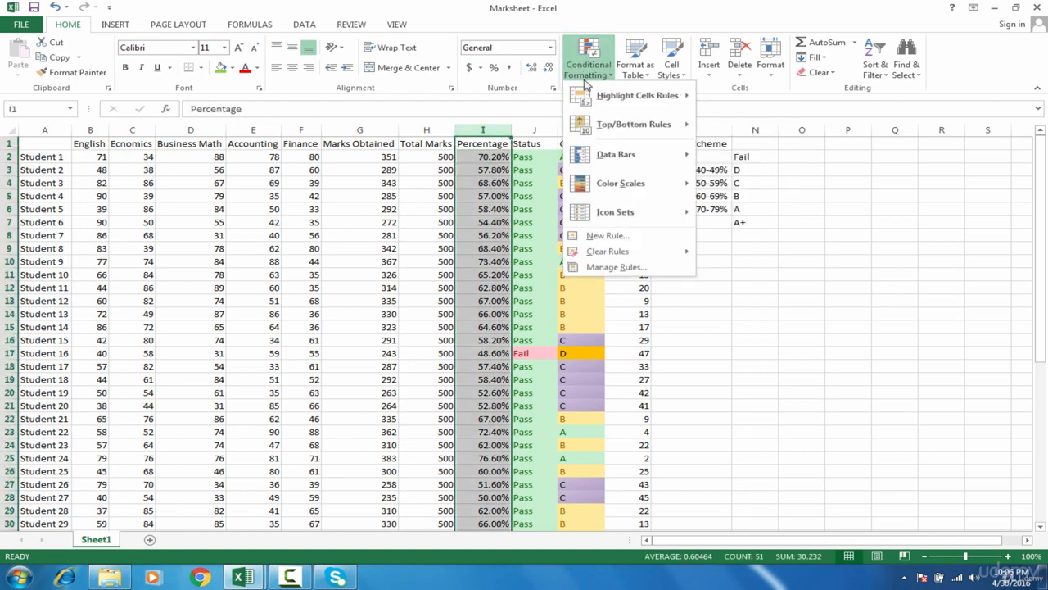
mouse_move(623, 156)
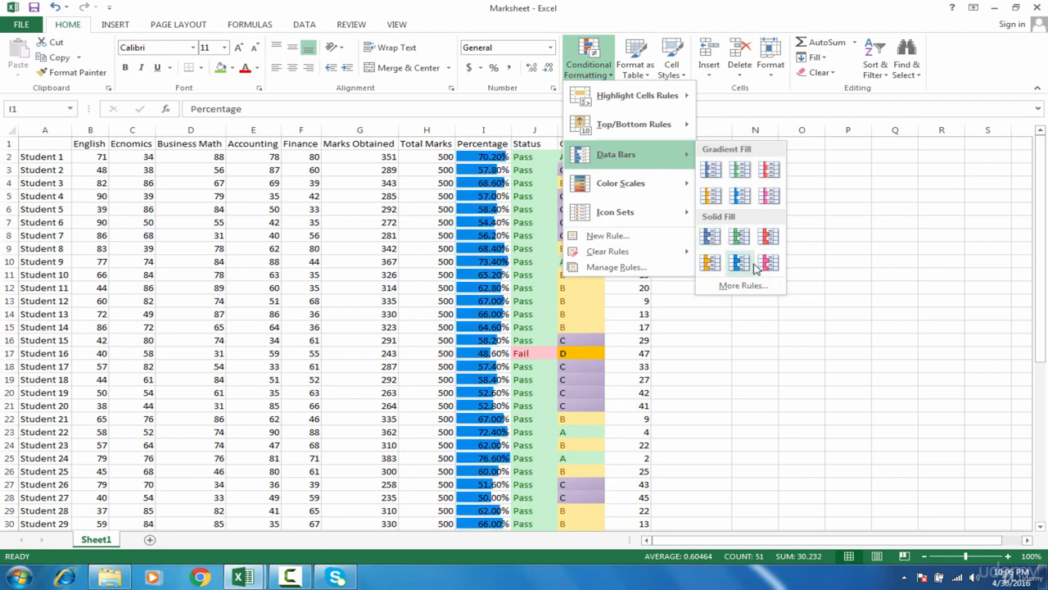
left_click(718, 240)
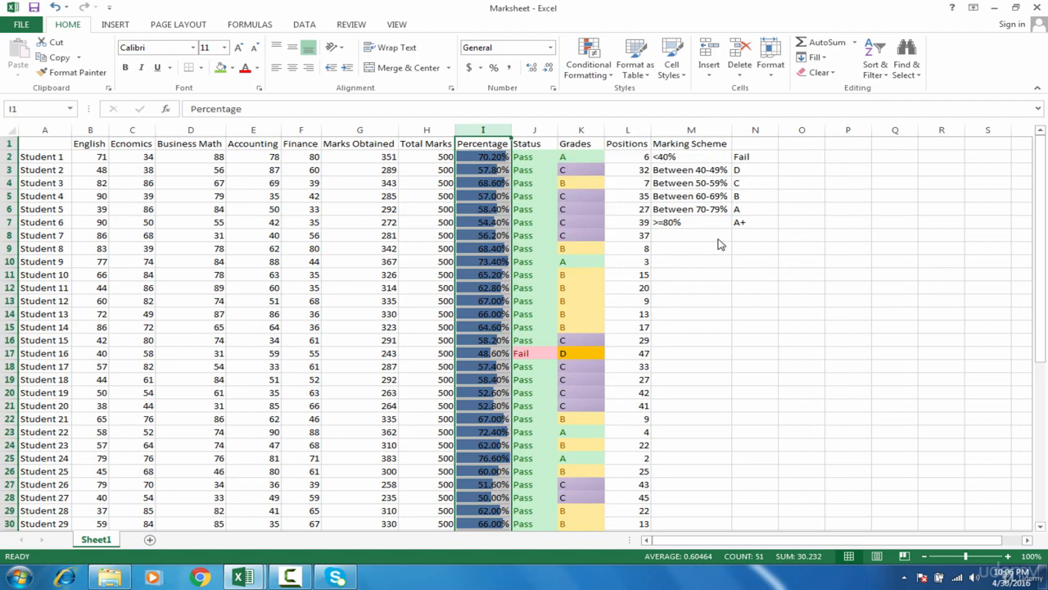
left_click(621, 361)
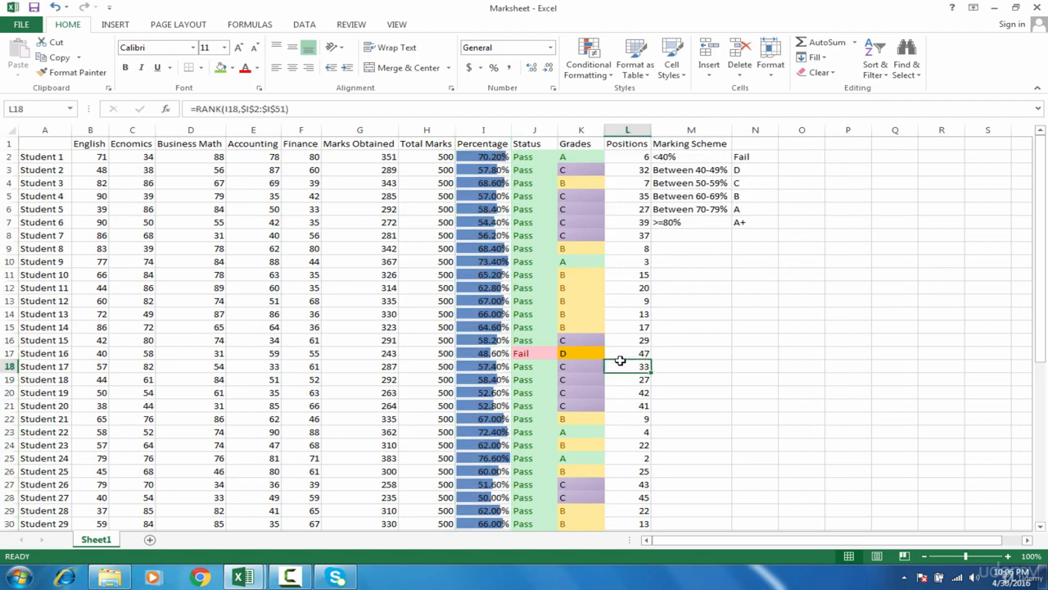